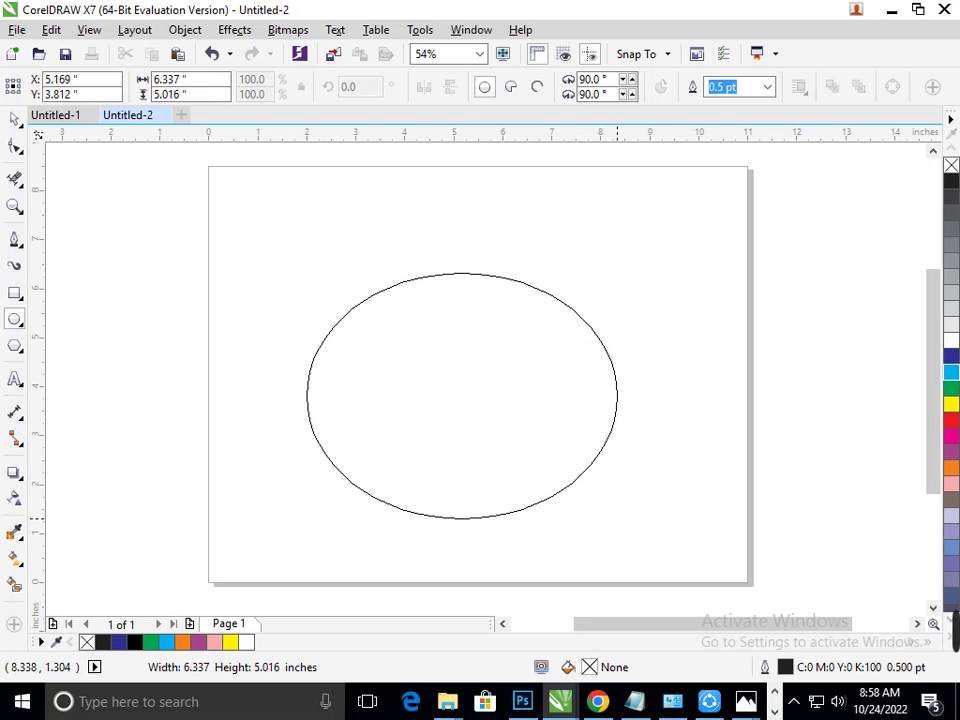
Move the ellipse up and right on the page, and draw a horizontal bar about 5 by 0.51 inches across its upper part.
left_click(15, 119)
left_click_drag(411, 410, 435, 368)
left_click(15, 292)
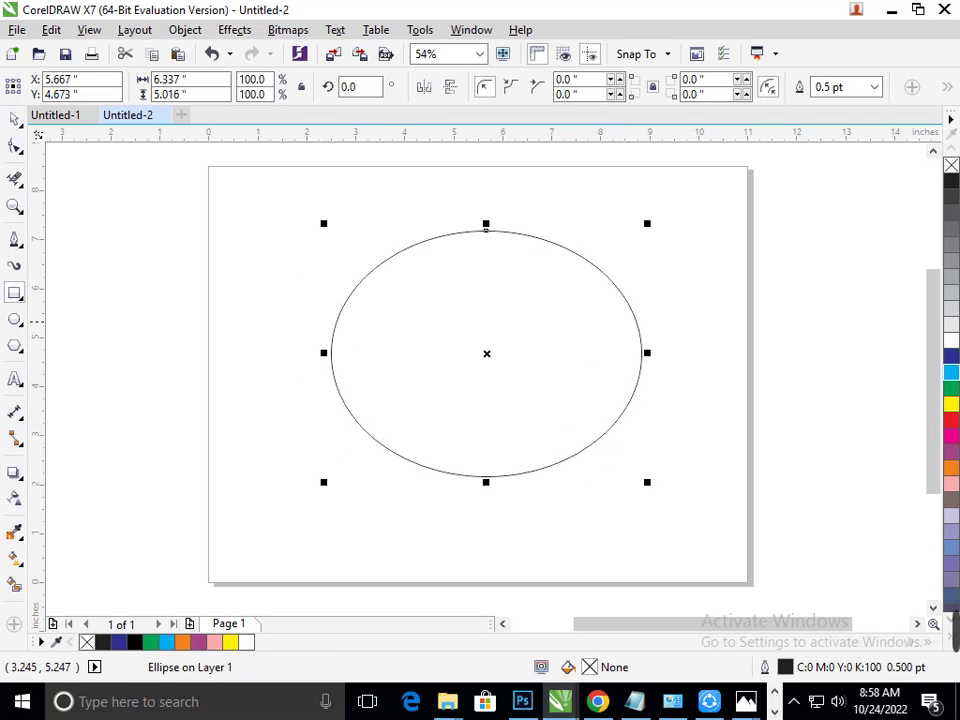
left_click_drag(341, 306, 659, 304)
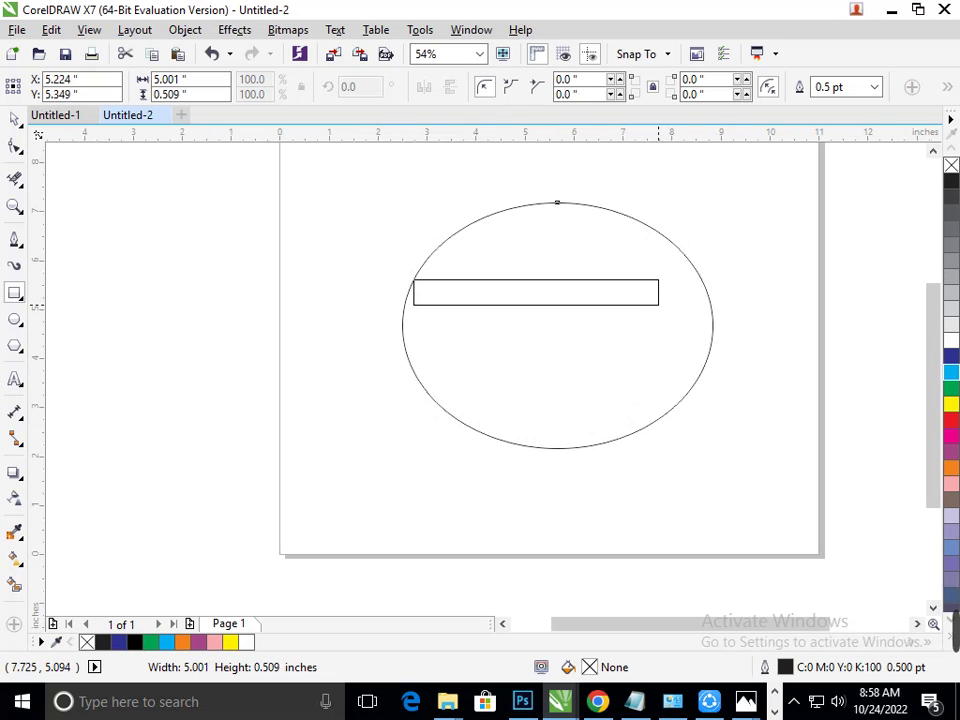
left_click_drag(659, 304, 659, 304)
Reposition the horizontal bar slightly so its lower corner meets the left edge of the ellipse.
left_click(14, 119)
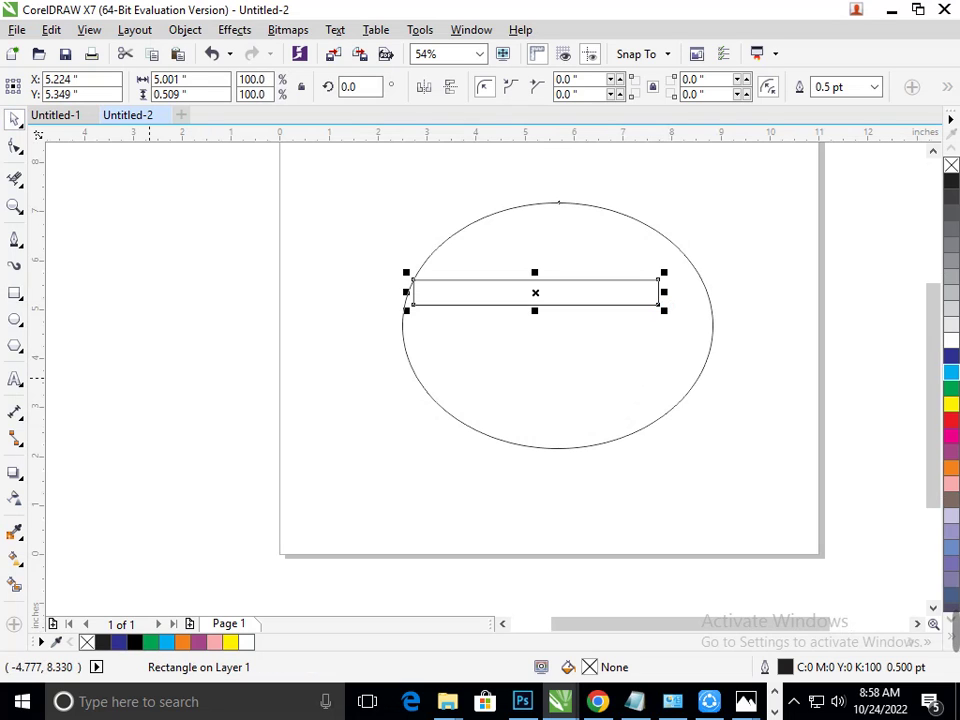
left_click(409, 297)
left_click_drag(455, 297, 764, 433)
left_click(369, 343)
left_click(204, 288)
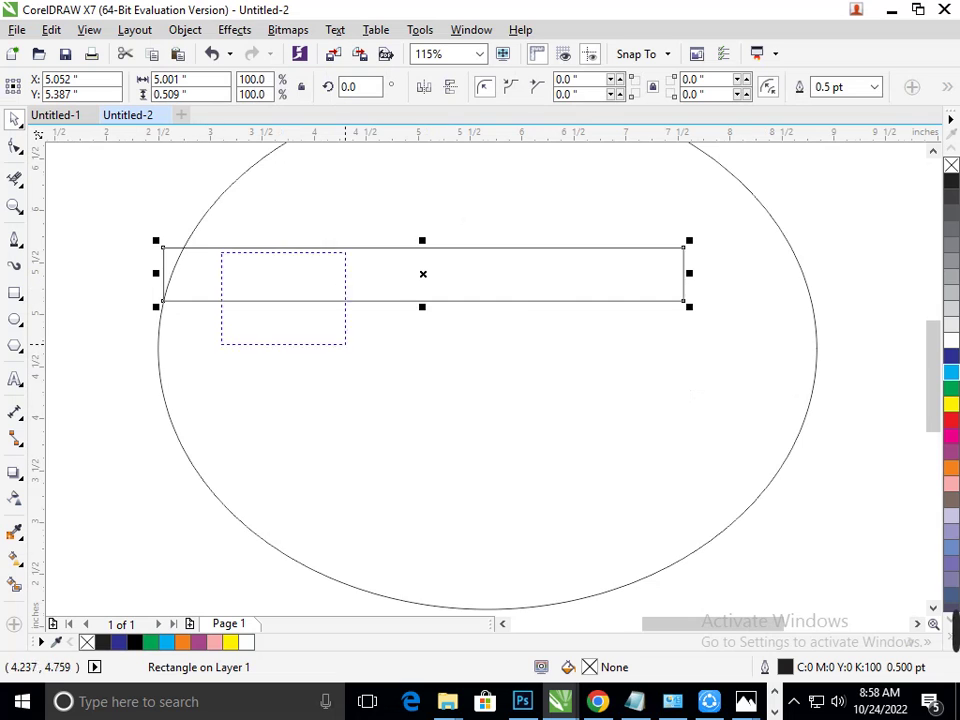
Duplicate the horizontal bar below the original and shorten the copy to about 1.76 inches.
scroll(620, 305, "down", 3)
left_click_drag(560, 286, 537, 348)
left_click(539, 349)
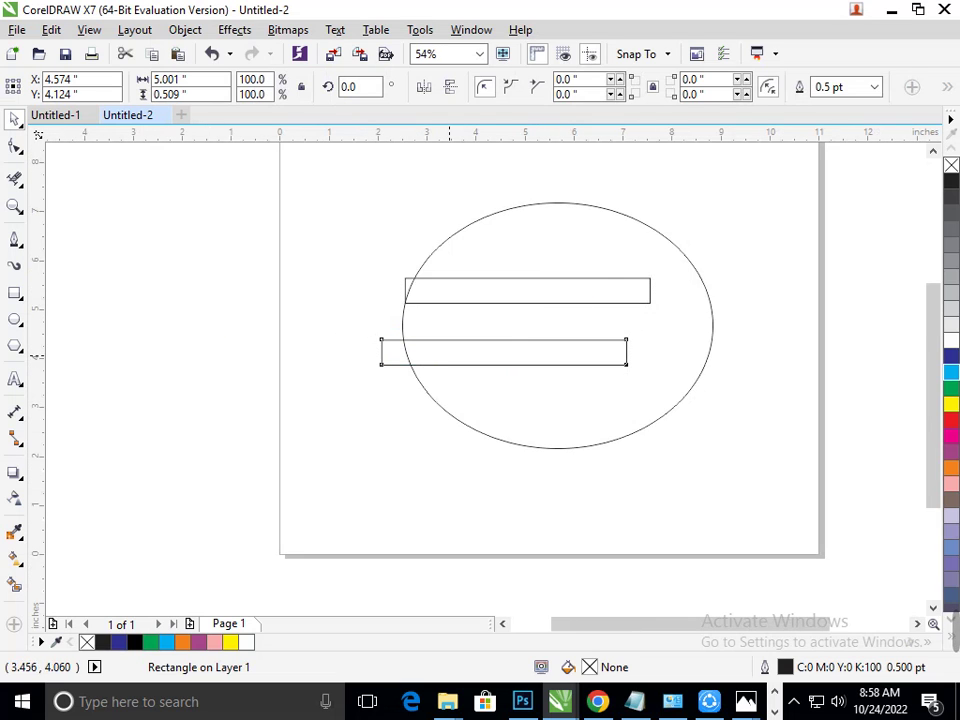
left_click_drag(377, 364, 606, 349)
Copy and rotate the short bar to form a loose vertical bar, a vertical under the long bar's right end, and a horizontal at its foot.
left_click(498, 461)
left_click(505, 483)
left_click(492, 465)
left_click(592, 365)
left_click(632, 455)
left_click(593, 345)
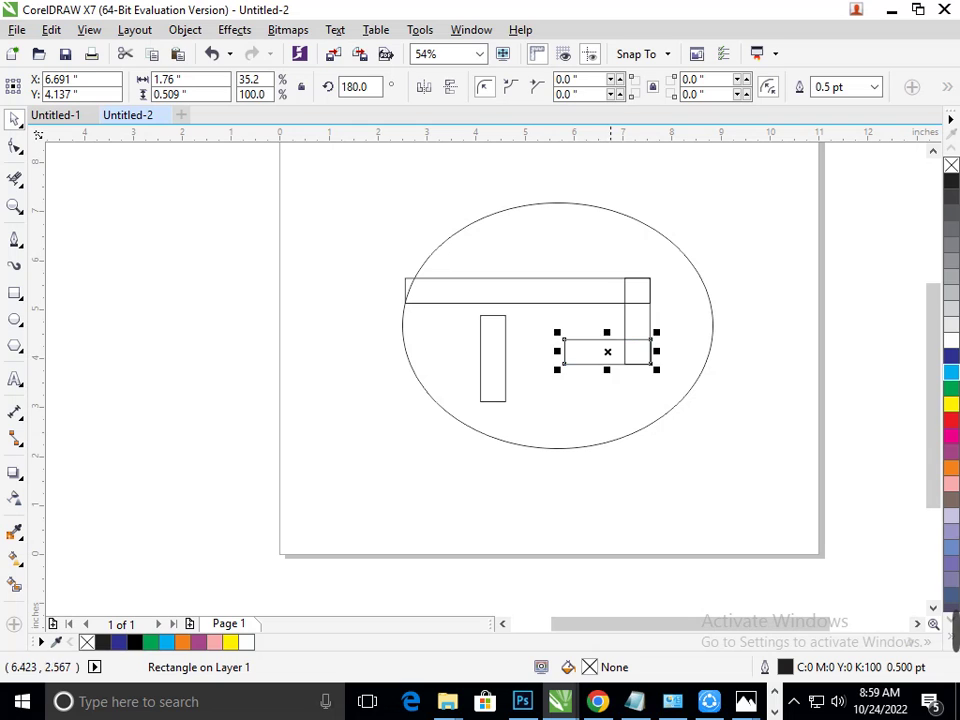
Place a full-length bar copy, rotated to about 316.7°, running diagonally from the short horizontal bar's left end out past the ellipse.
left_click(621, 488)
left_click_drag(543, 294, 718, 443)
left_click(580, 453)
left_click_drag(573, 457, 586, 358)
left_click_drag(720, 448, 683, 450)
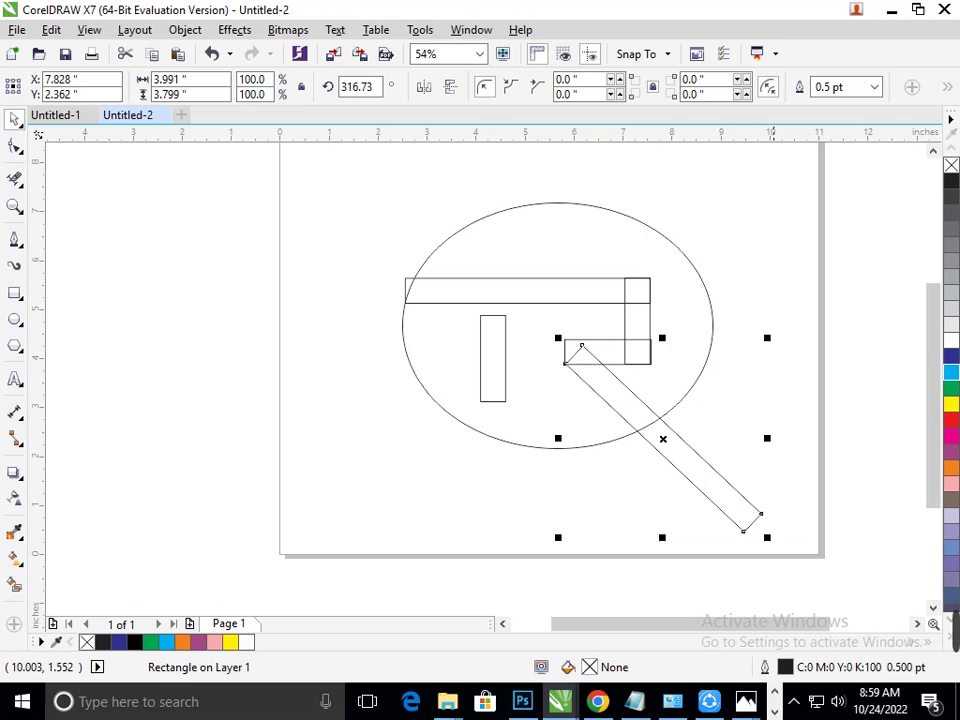
left_click(774, 500)
Shift the loose vertical bar to the right and narrow the ellipse to about 5.97 inches wide from its right side.
left_click_drag(493, 358, 524, 364)
left_click(557, 500)
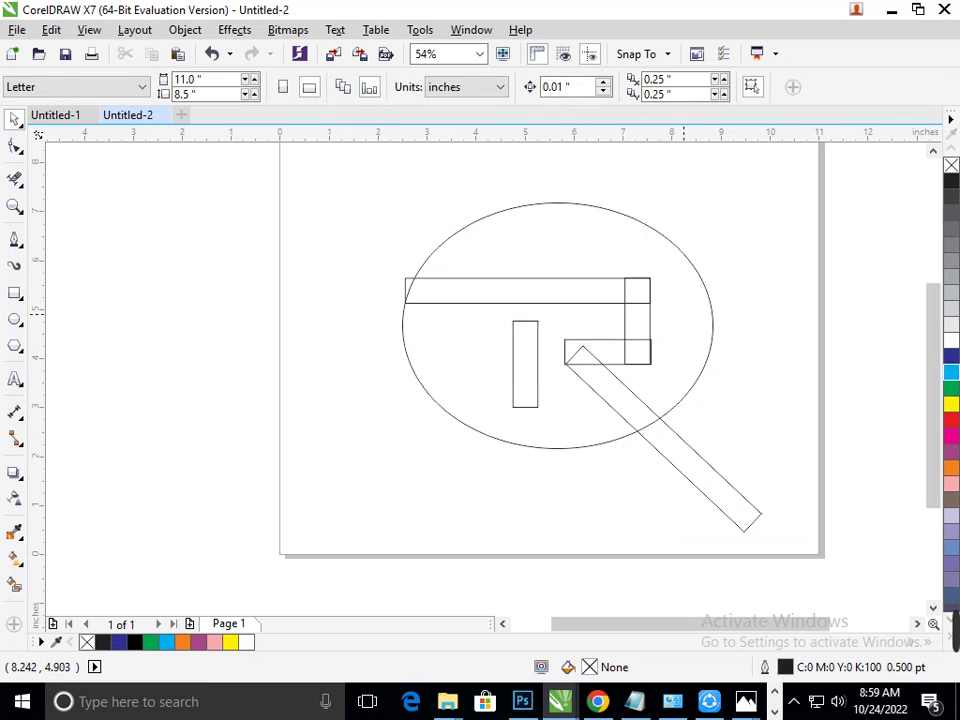
left_click(717, 326)
left_click_drag(717, 326, 695, 323)
left_click(690, 403)
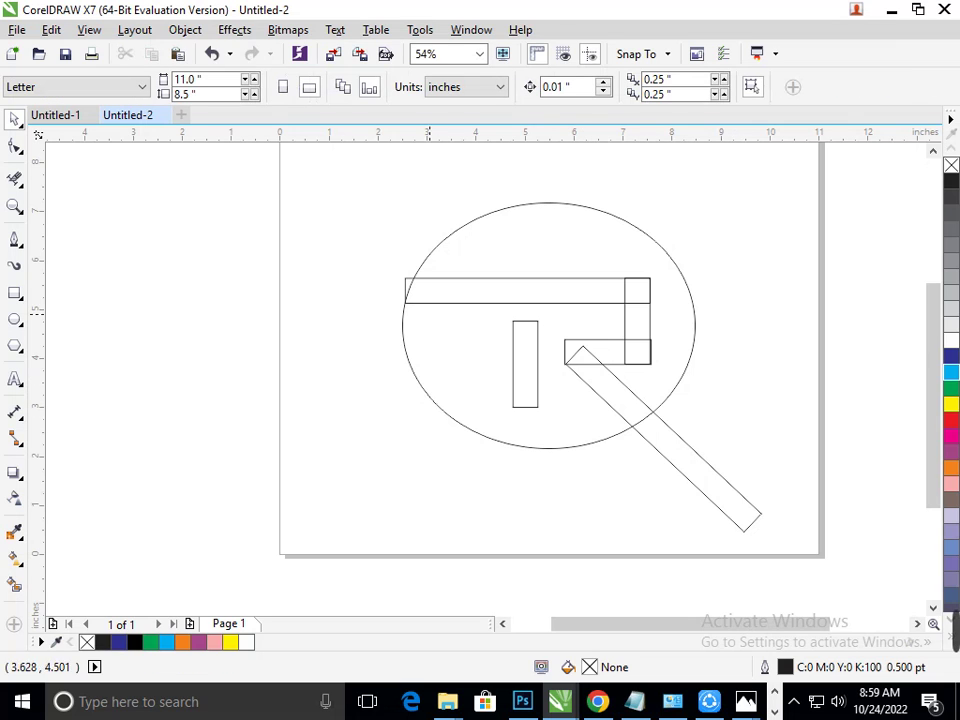
scroll(396, 228, "up", 2)
left_click(15, 179)
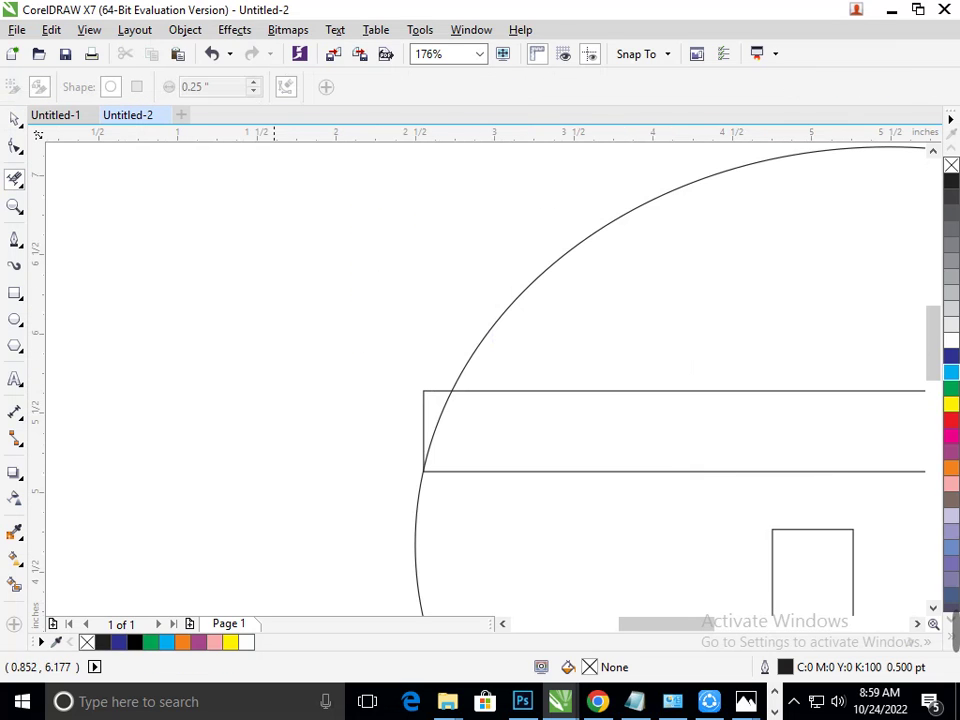
left_click_drag(442, 382, 411, 417)
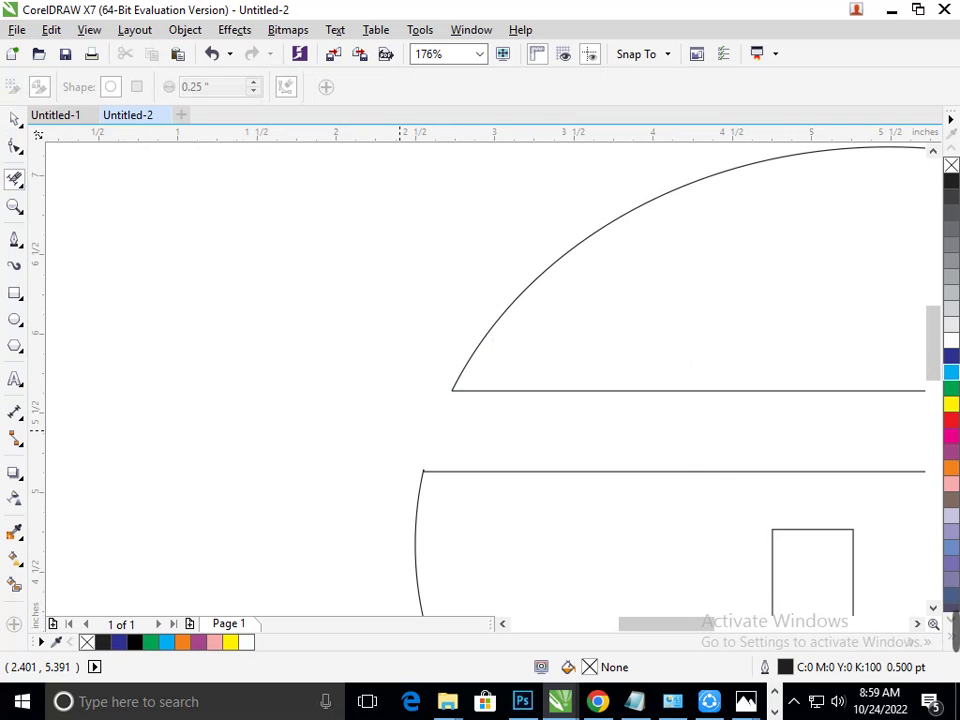
key("ctrl+z")
scroll(504, 434, "down", 2)
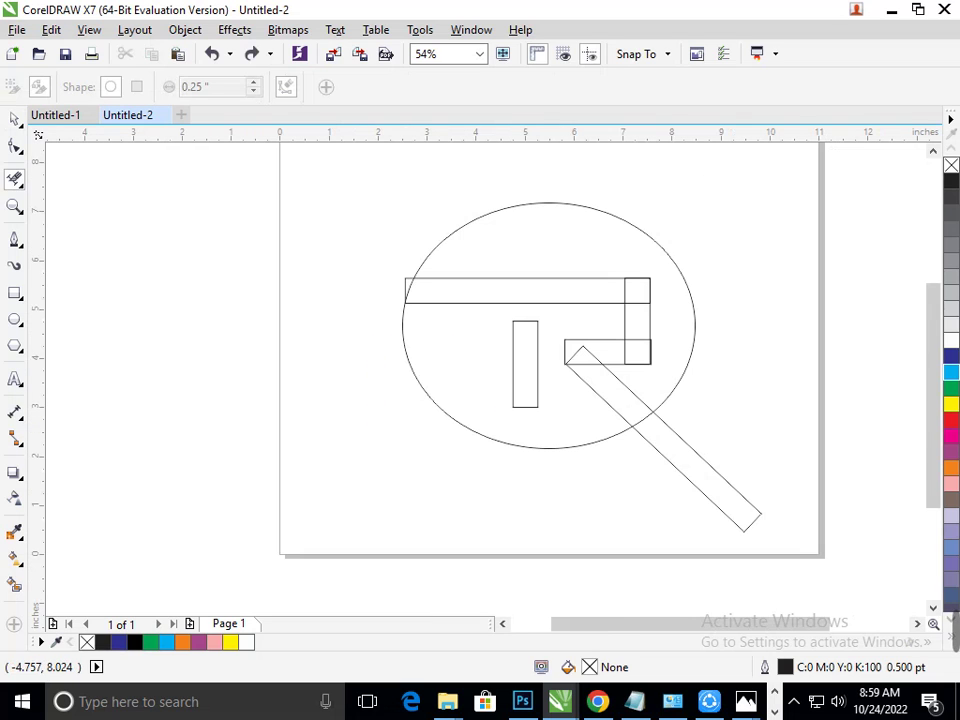
Nudge the right vertical bar down one step to bring its upper edge in line with the long bar's.
left_click(15, 119)
scroll(567, 304, "up", 5)
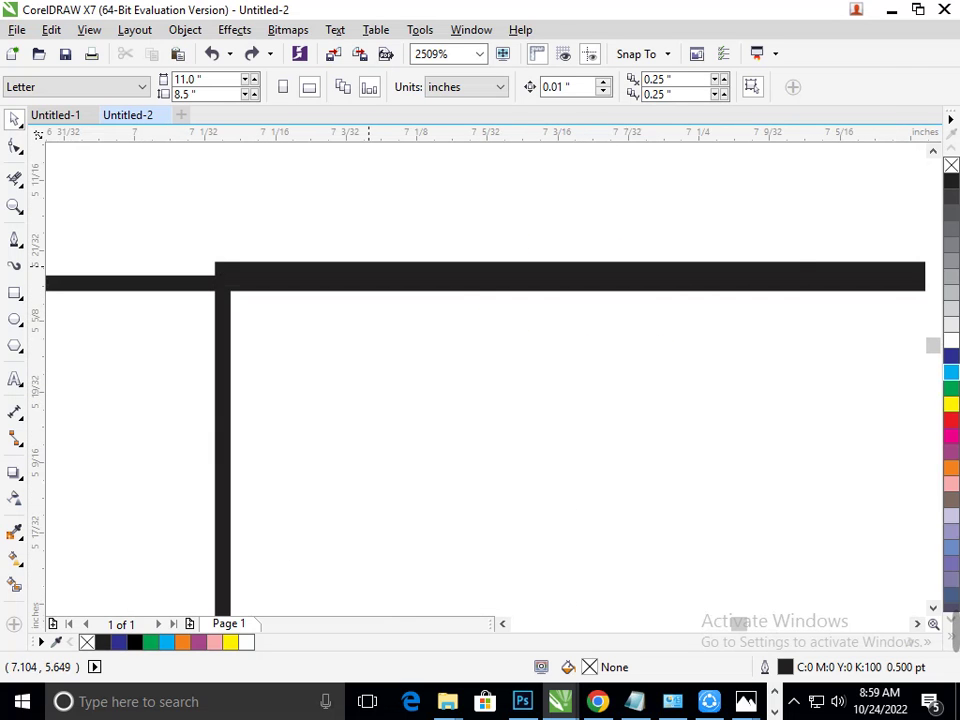
left_click(216, 265)
key("Down")
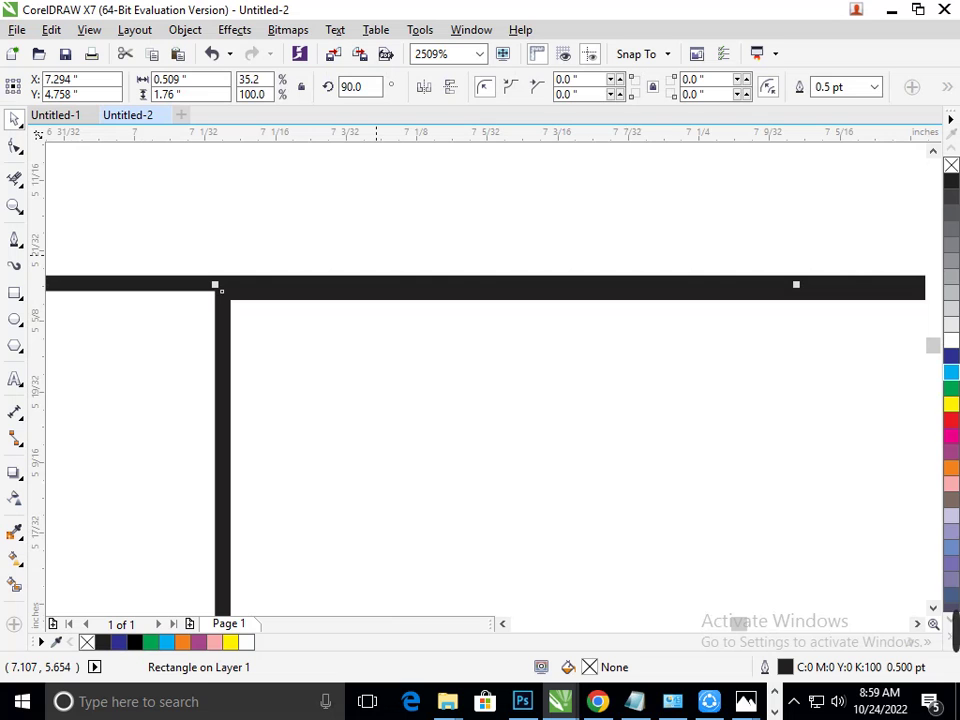
Move the short horizontal bar left so its right end lines up with the right edge of the vertical bar.
scroll(430, 330, "down", 4)
left_click(601, 390)
scroll(621, 389, "up", 3)
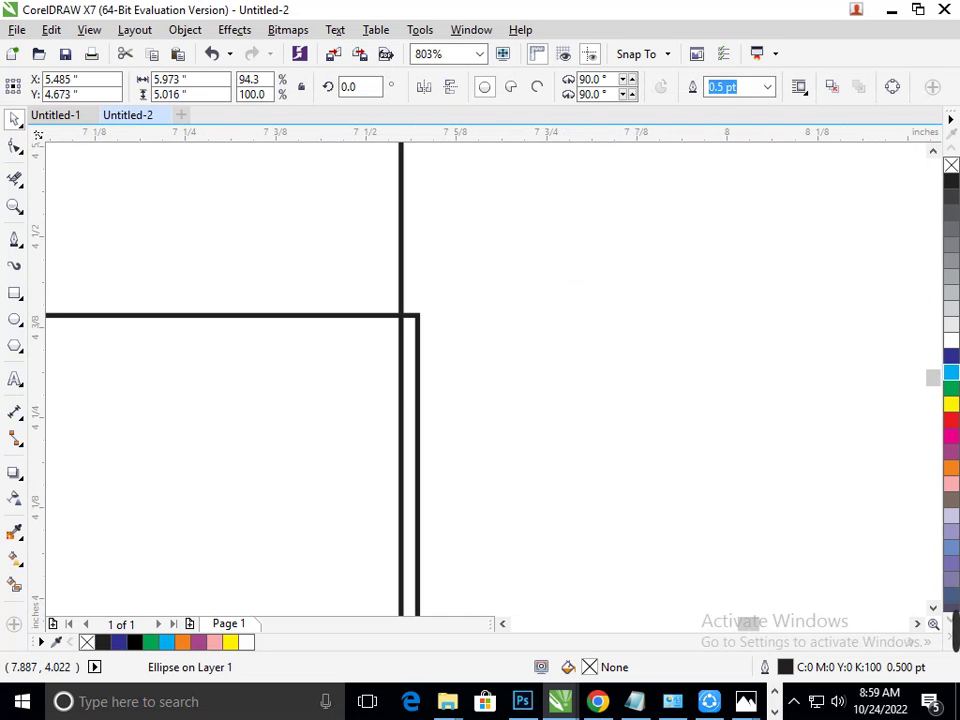
scroll(405, 380, "down", 5)
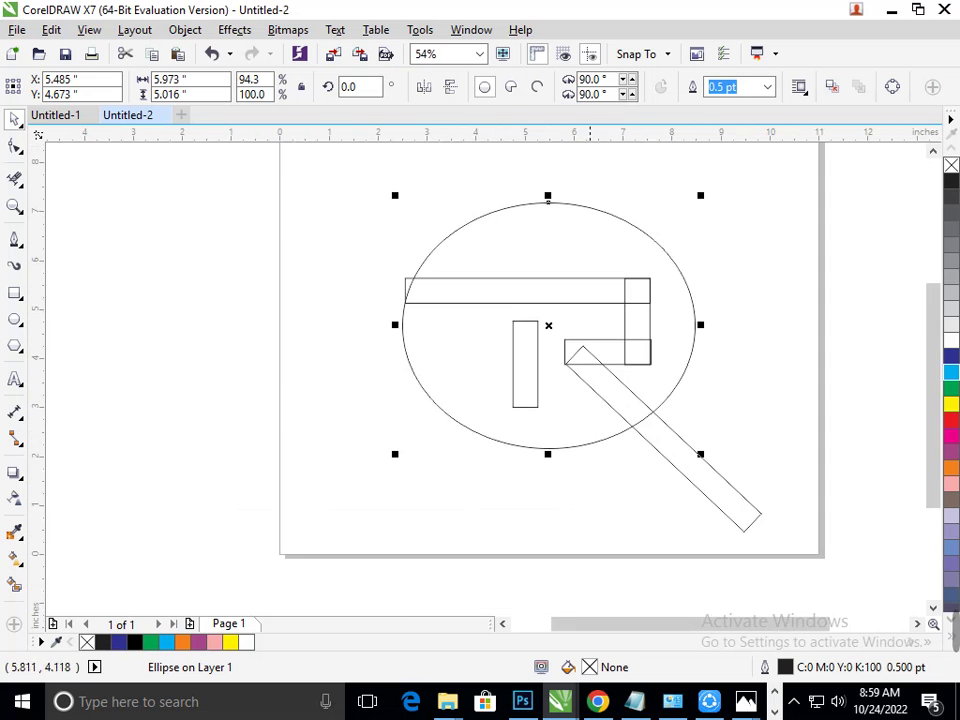
scroll(603, 302, "up", 3)
scroll(480, 430, "up", 2)
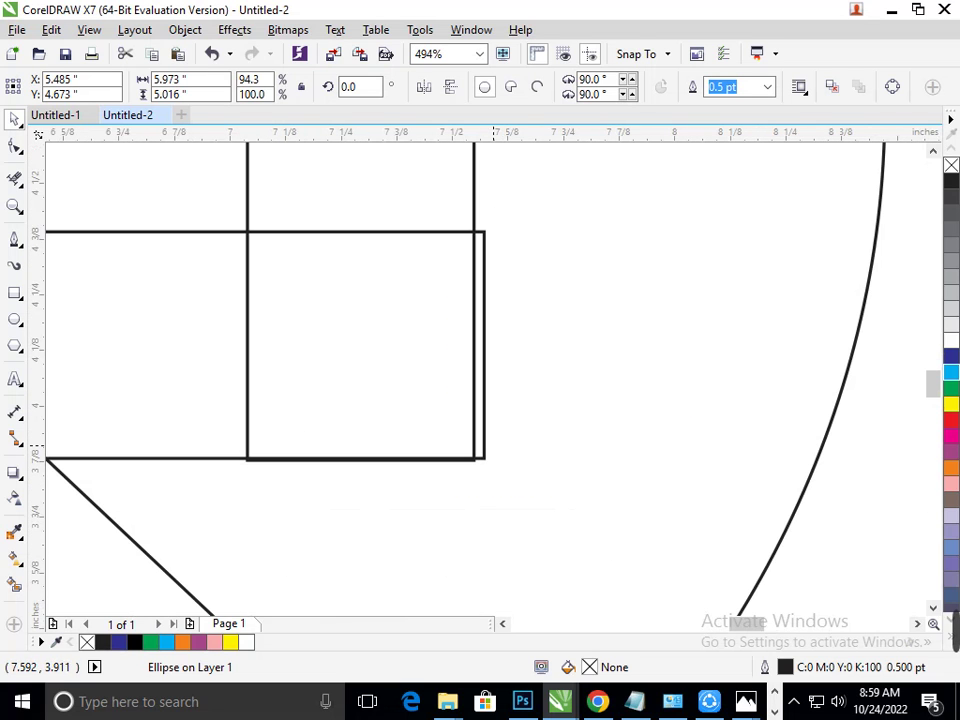
left_click(484, 445)
left_click_drag(484, 445, 476, 445)
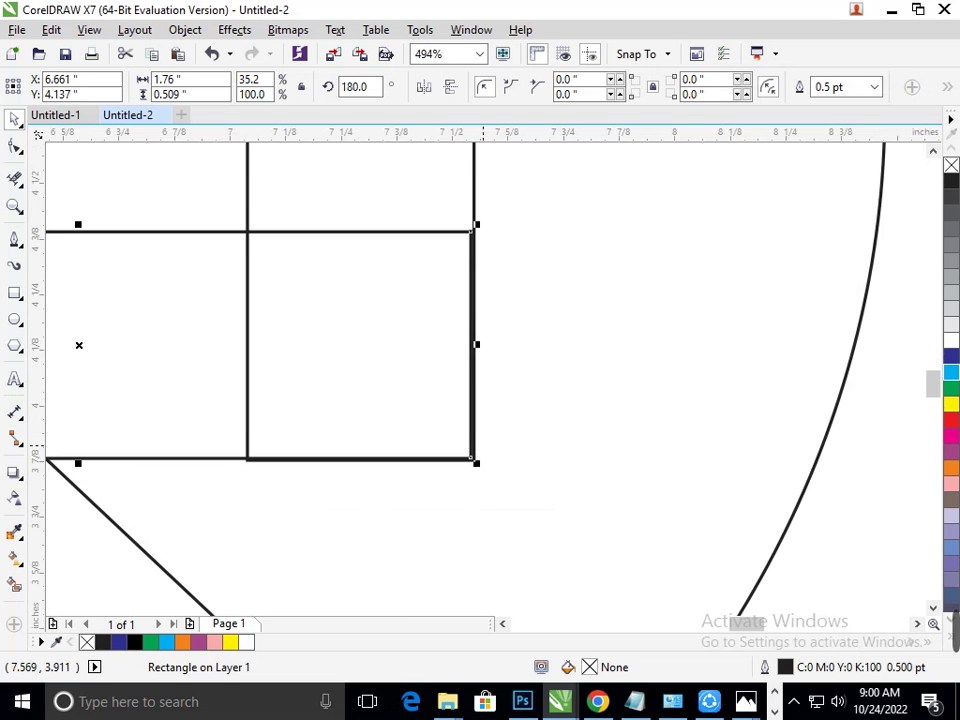
scroll(484, 449, "down", 4)
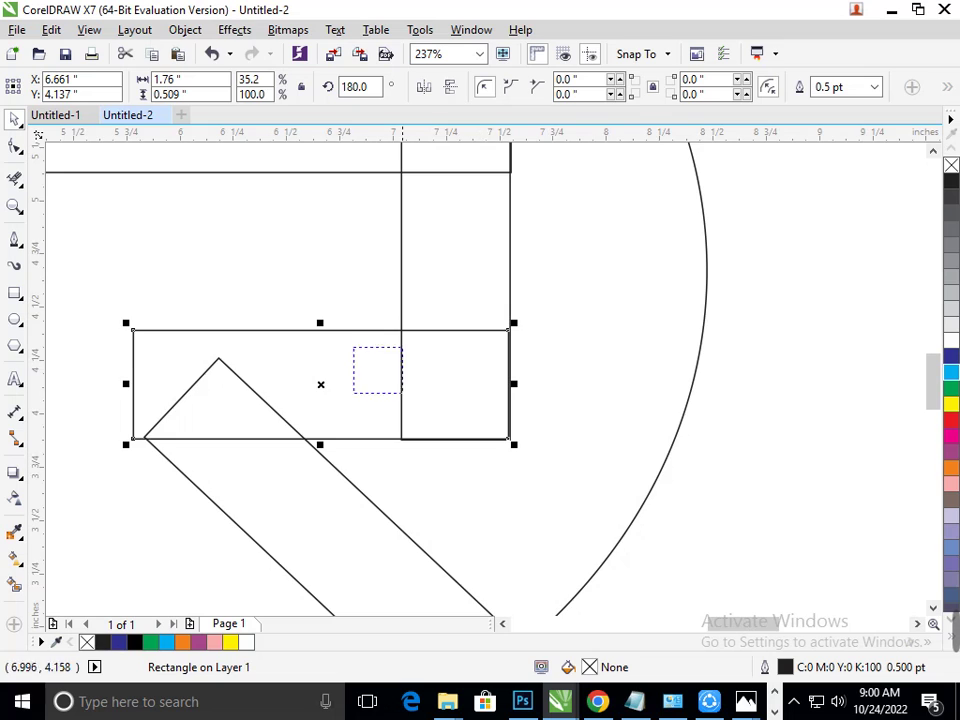
left_click(535, 493)
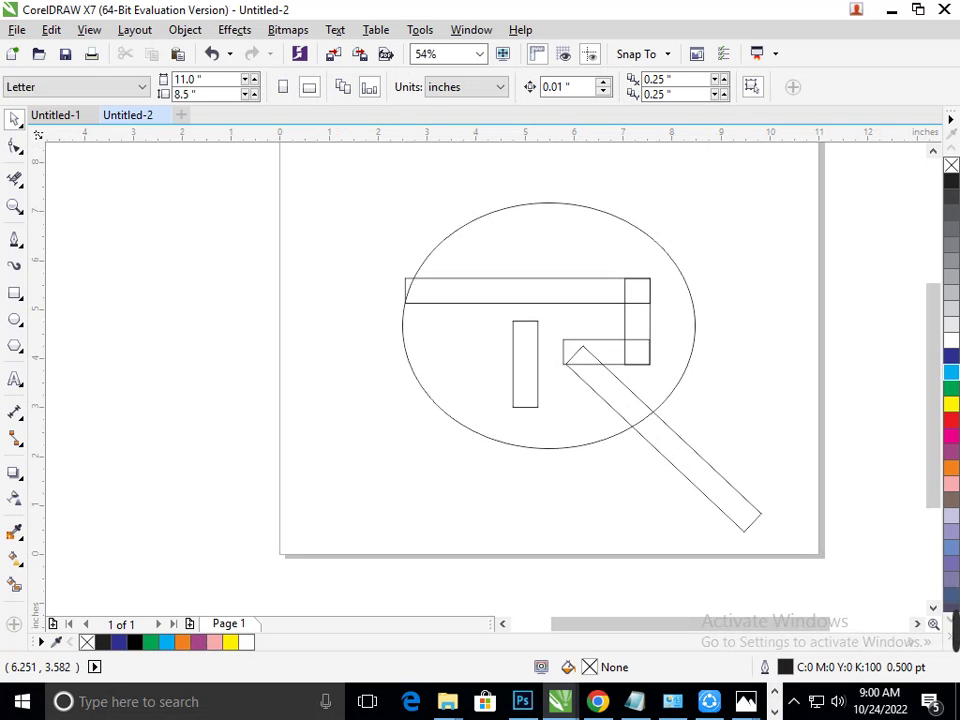
Weld the short horizontal bar, the diagonal bar and the right vertical bar into one shape.
scroll(585, 377, "up", 3)
left_click(605, 364)
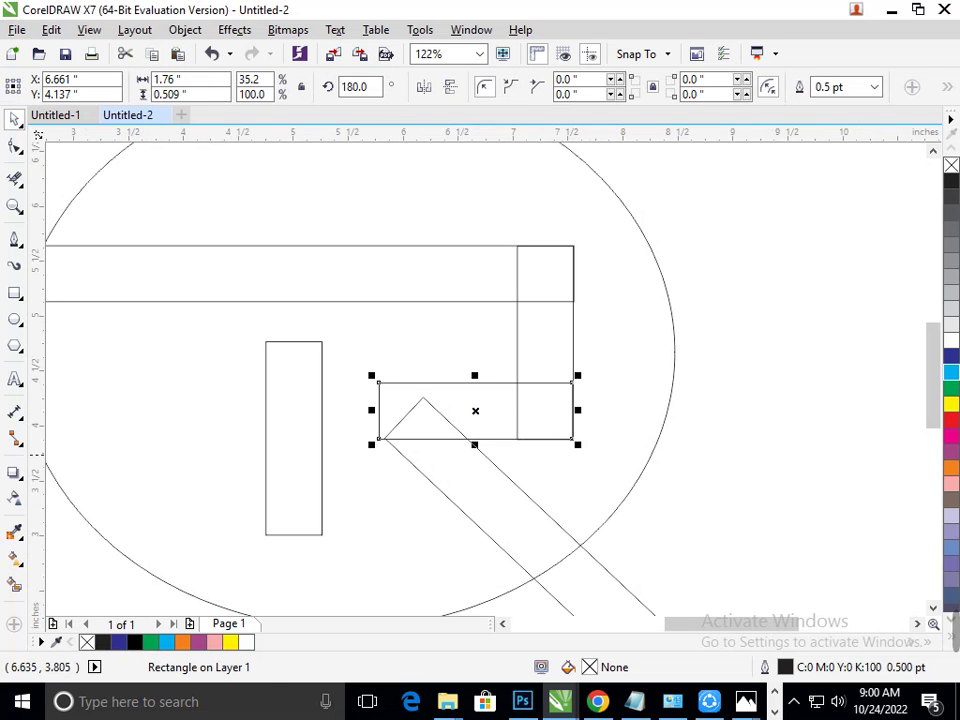
left_click(465, 470, "shift")
left_click(556, 345, "shift")
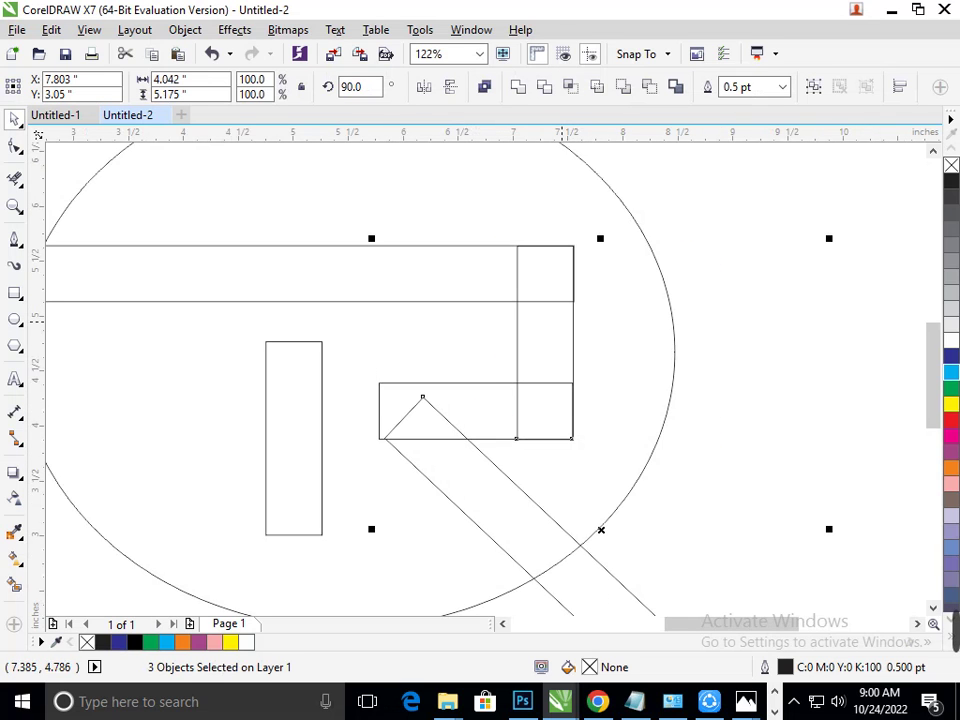
left_click(518, 87)
left_click(701, 494)
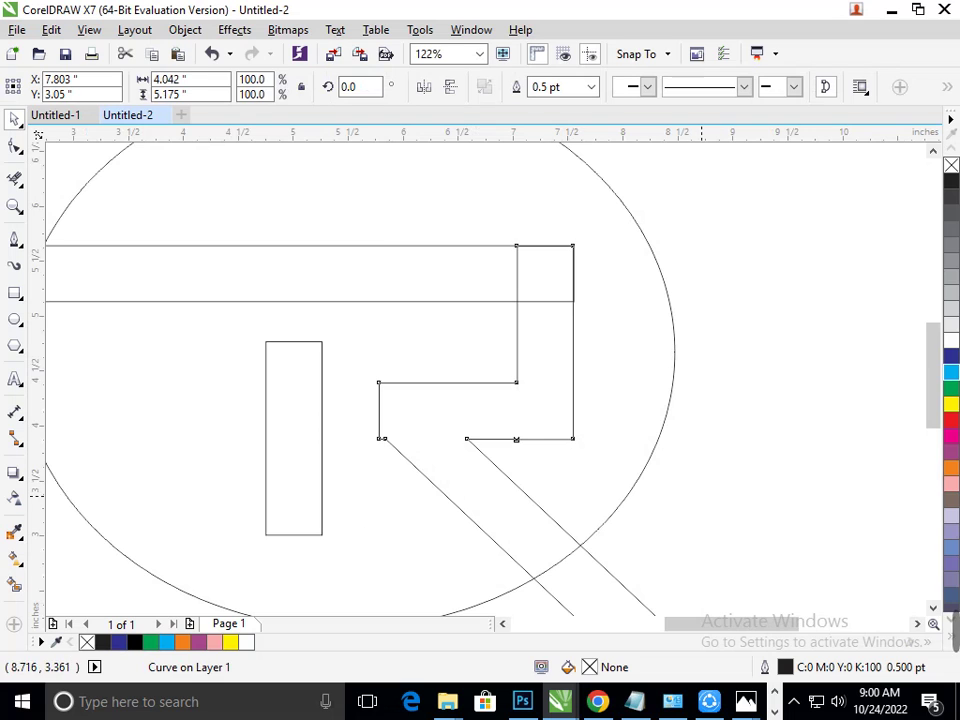
Weld the long horizontal bar to the combined shape and deselect the result.
left_click(493, 275)
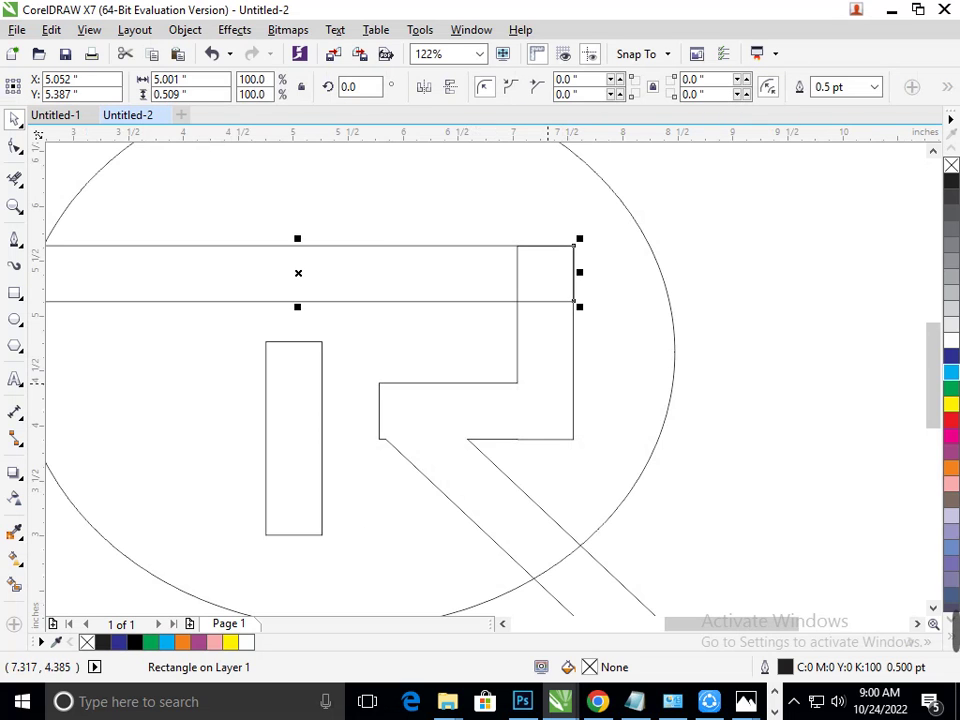
left_click(547, 382, "shift")
left_click(519, 86)
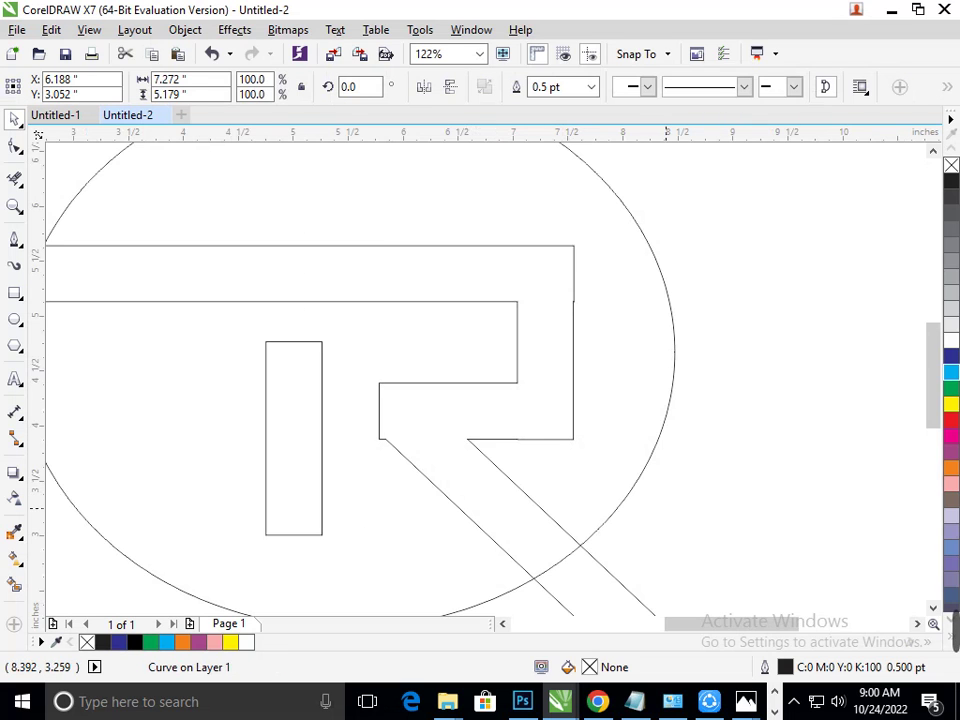
key("Escape")
Move the node at the upper left start of the diagonal down and right to remove the small horizontal step.
left_click_drag(418, 472, 431, 489)
key("F2")
left_click_drag(322, 282, 576, 406)
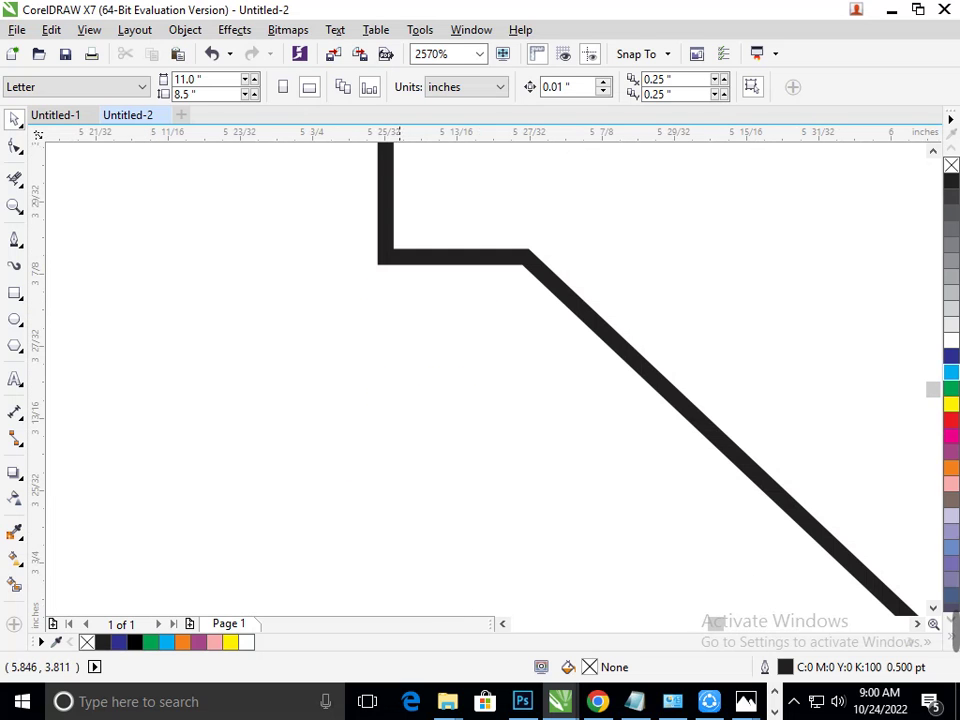
double_click(521, 257)
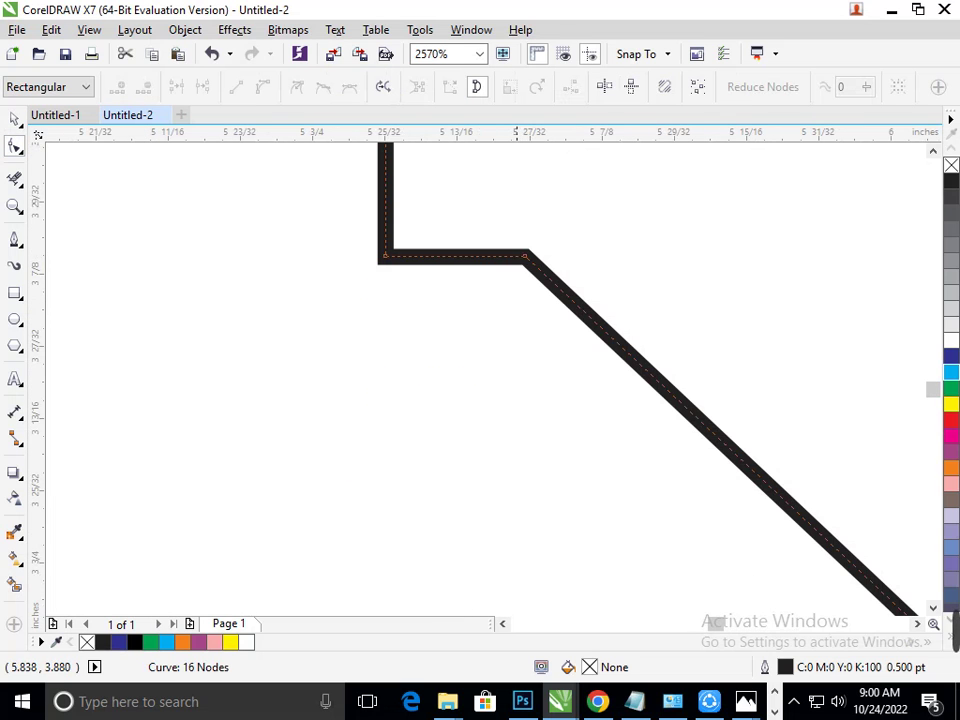
left_click_drag(524, 257, 598, 465)
key("F3")
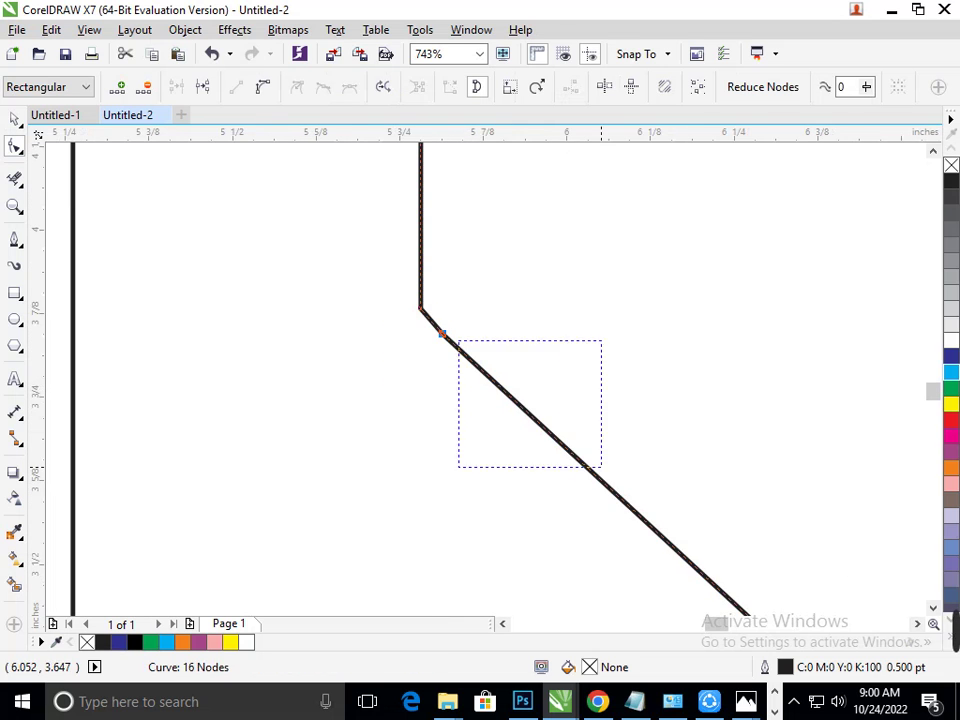
key("F3")
key("F3")
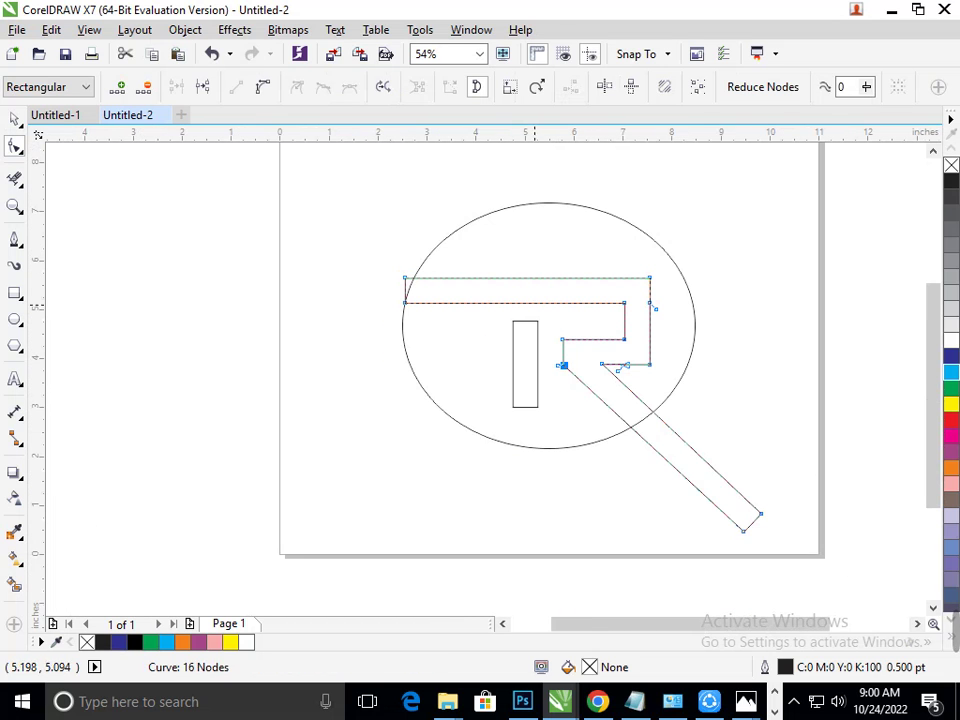
Fine-tune that corner node so the short edge runs more smoothly into the diagonal's left side.
scroll(746, 468, "up", 3)
left_click(312, 293)
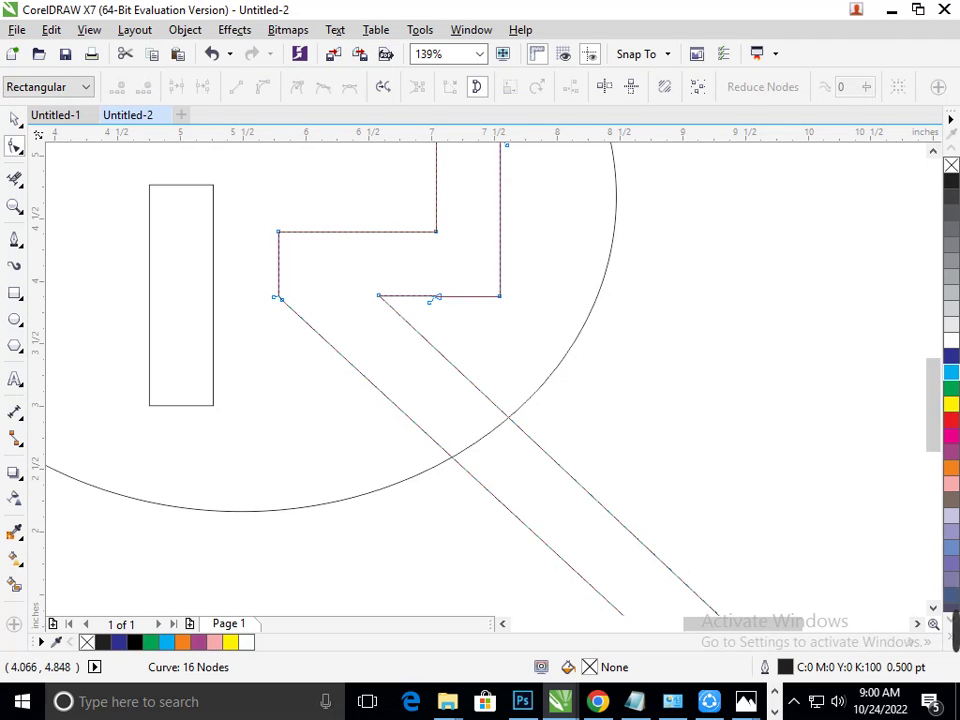
left_click(14, 119)
left_click(647, 388)
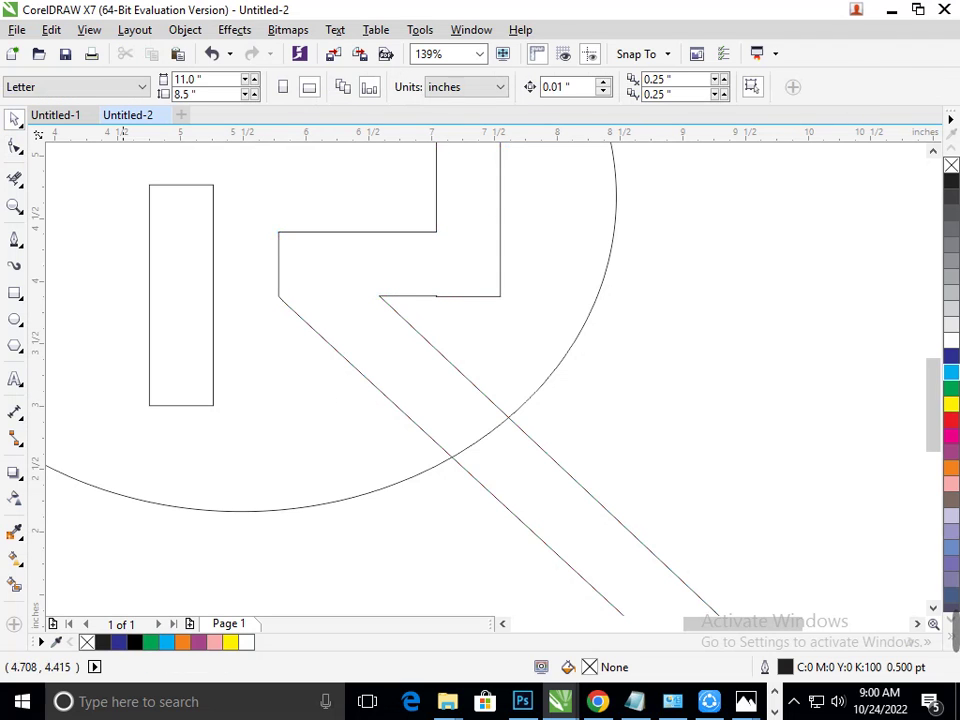
key("space")
scroll(265, 292, "up", 5)
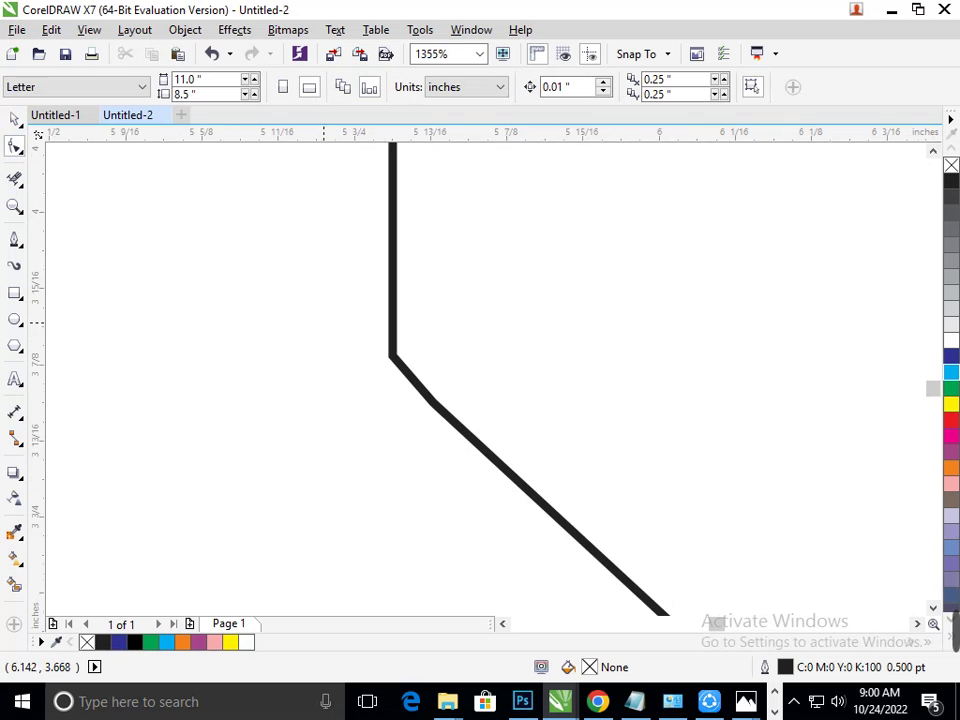
left_click(436, 399)
left_click_drag(433, 402, 439, 397)
left_click_drag(450, 410, 367, 346)
key("F3")
key("F3")
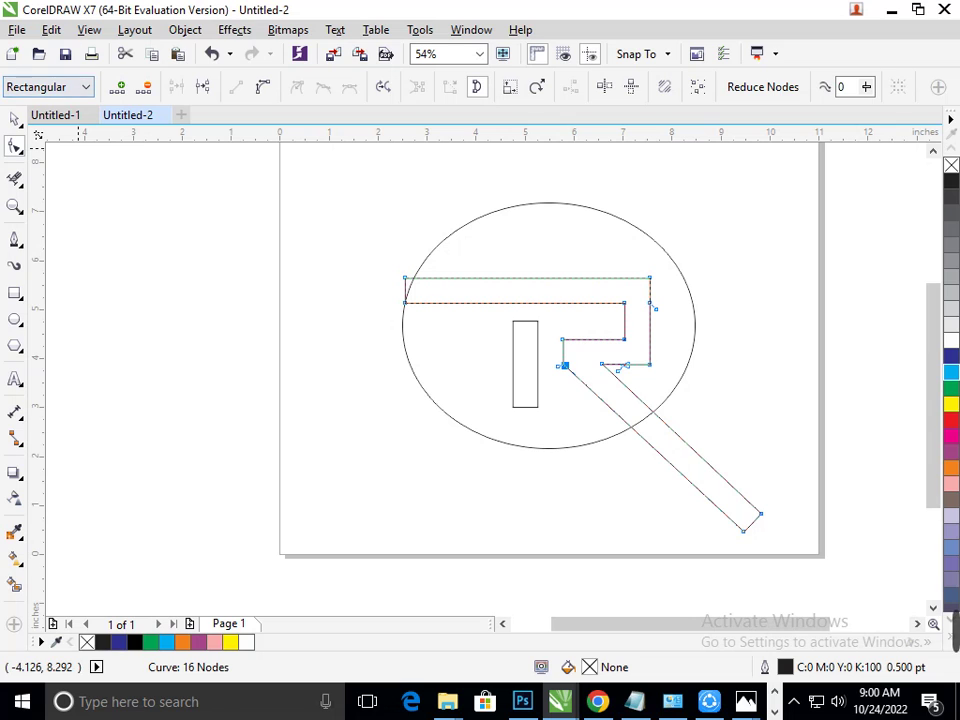
Reposition the loose vertical bar beneath the long bar, centred at about X 5.016 and Y 3.879 inches.
left_click(14, 119)
left_click(235, 377)
left_click_drag(527, 387, 538, 389)
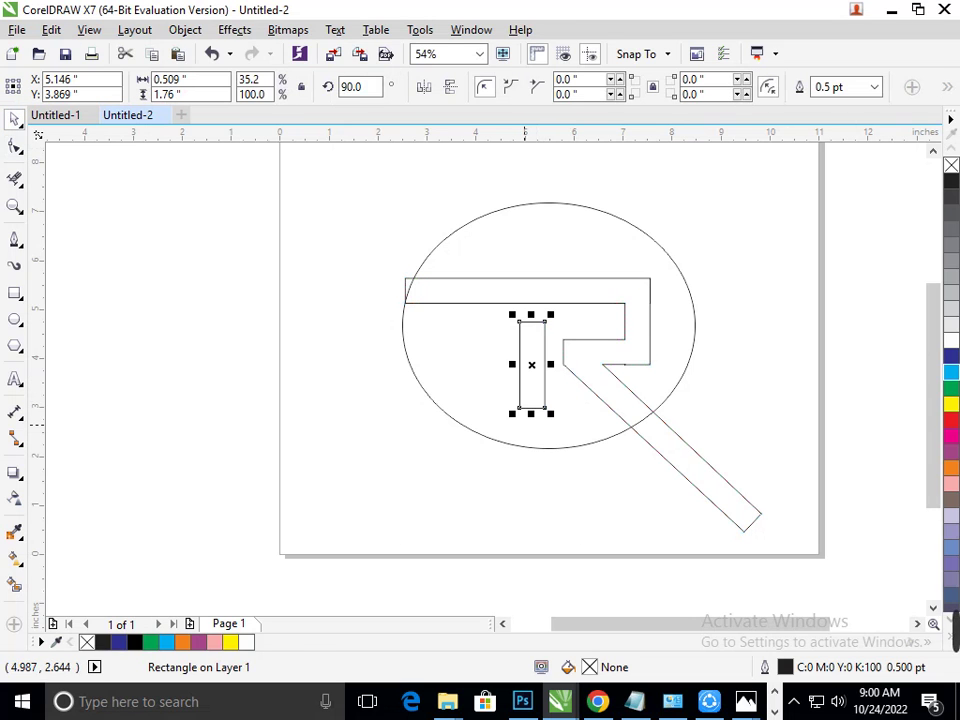
key("Left")
key("Left")
key("Left")
key("Left")
key("Left")
key("Left")
key("Left")
key("Left")
key("Left")
key("Left")
key("Left")
key("Left")
key("Left")
key("Up")
key("Up")
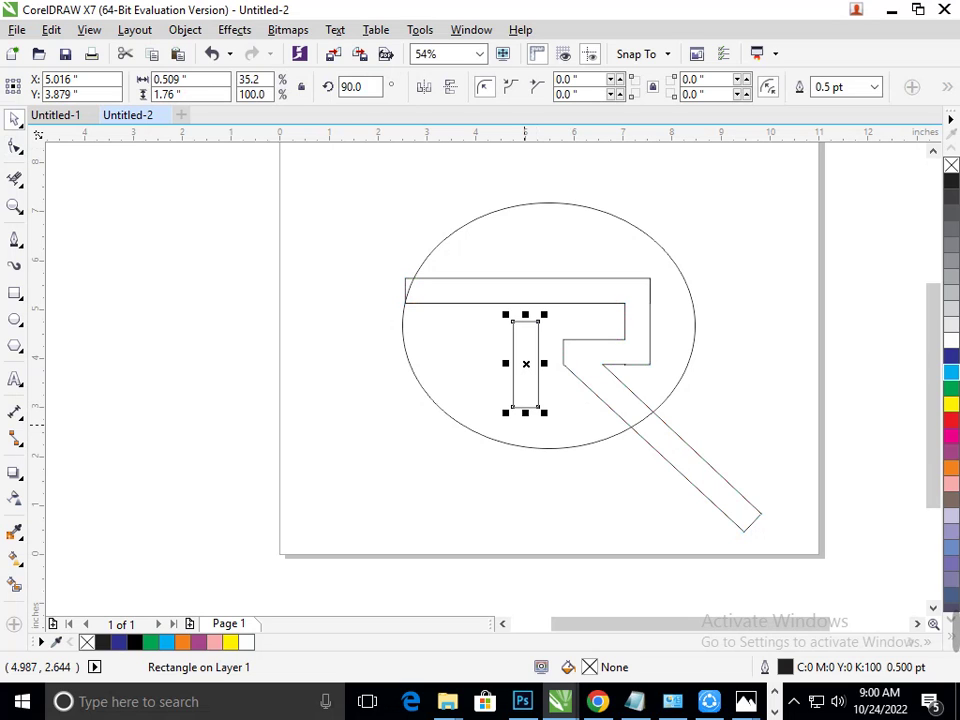
Lengthen the loose vertical bar to 1.934 inches and fully round its ends with a 0.255-inch corner radius.
left_click_drag(525, 413, 526, 422)
left_click(516, 489)
left_click(519, 351)
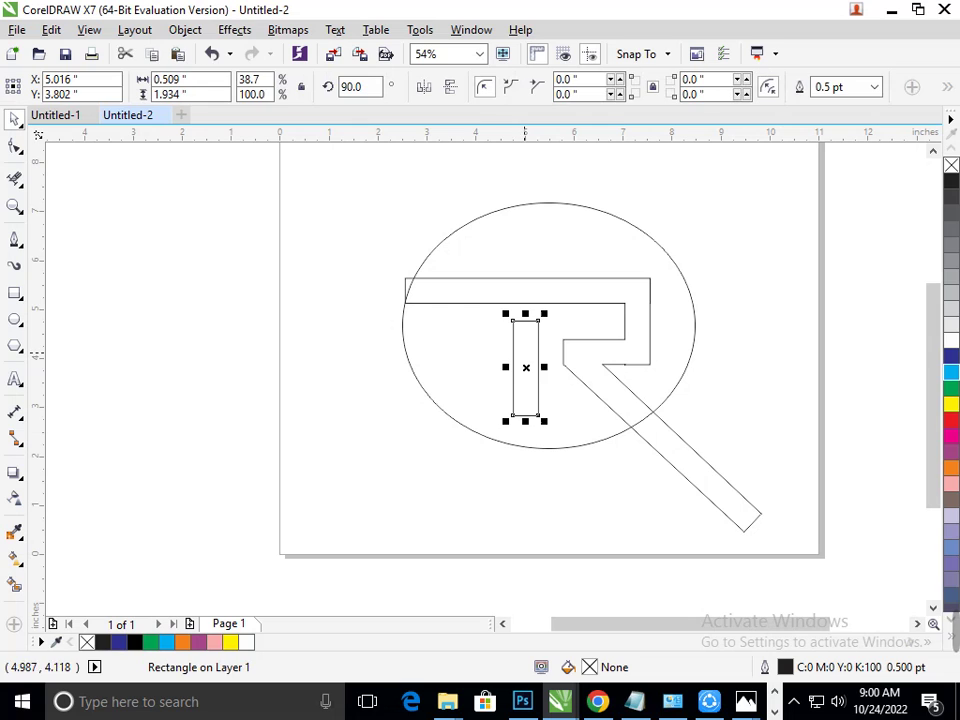
left_click(14, 146)
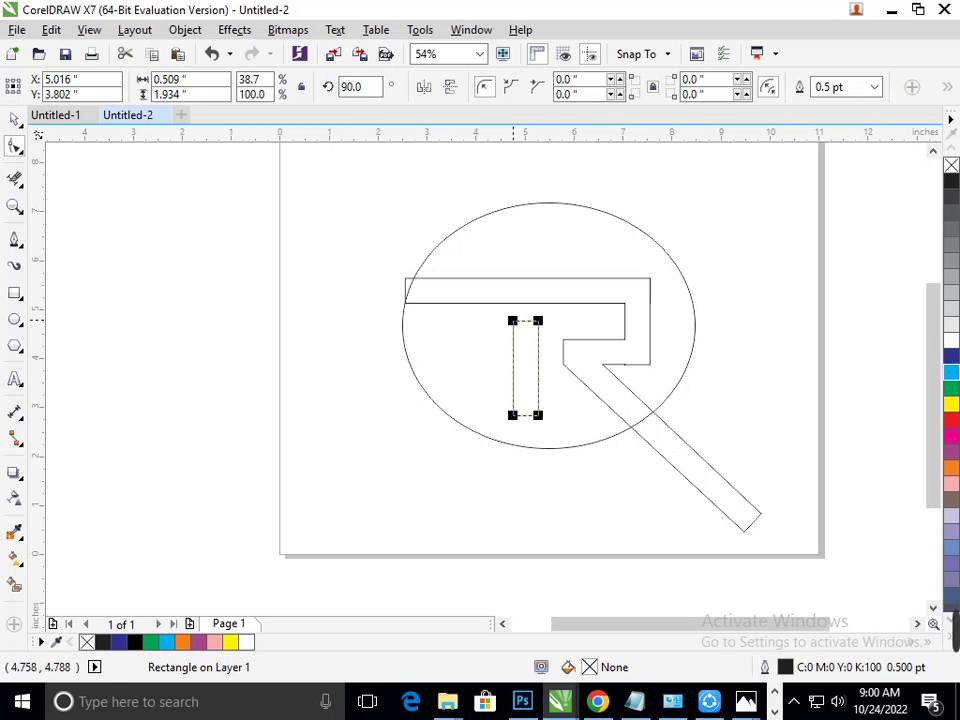
left_click_drag(513, 320, 513, 347)
left_click(14, 119)
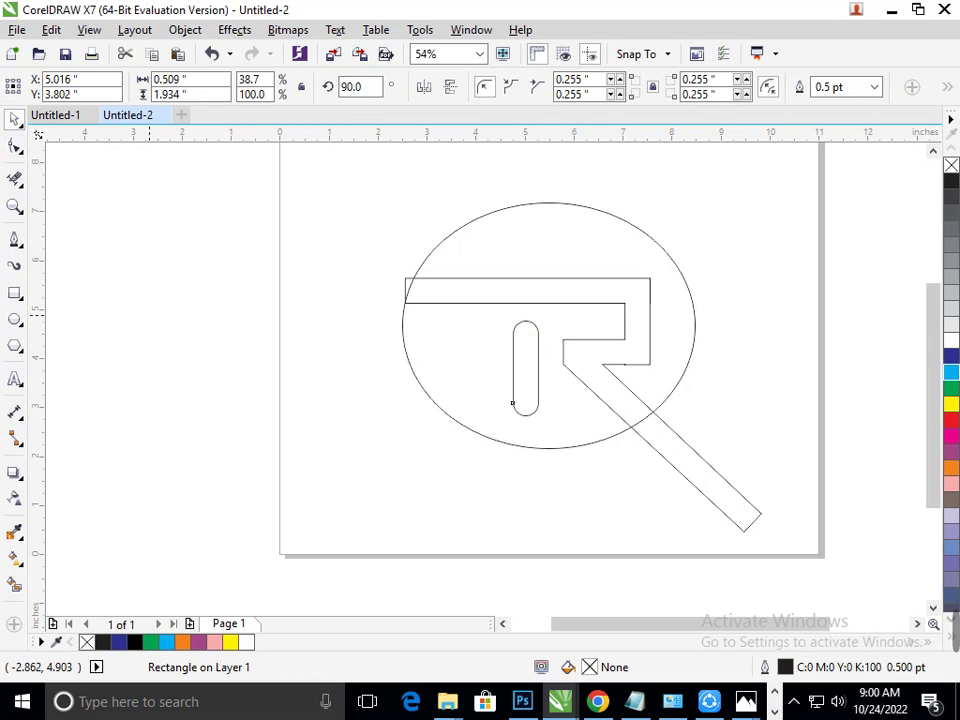
left_click(140, 314)
Lengthen the rounded vertical bar to 2.202 inches and reposition it at X 4.905 and Y 3.735 inches.
left_click(529, 385)
left_click_drag(527, 421, 527, 427)
key("Escape")
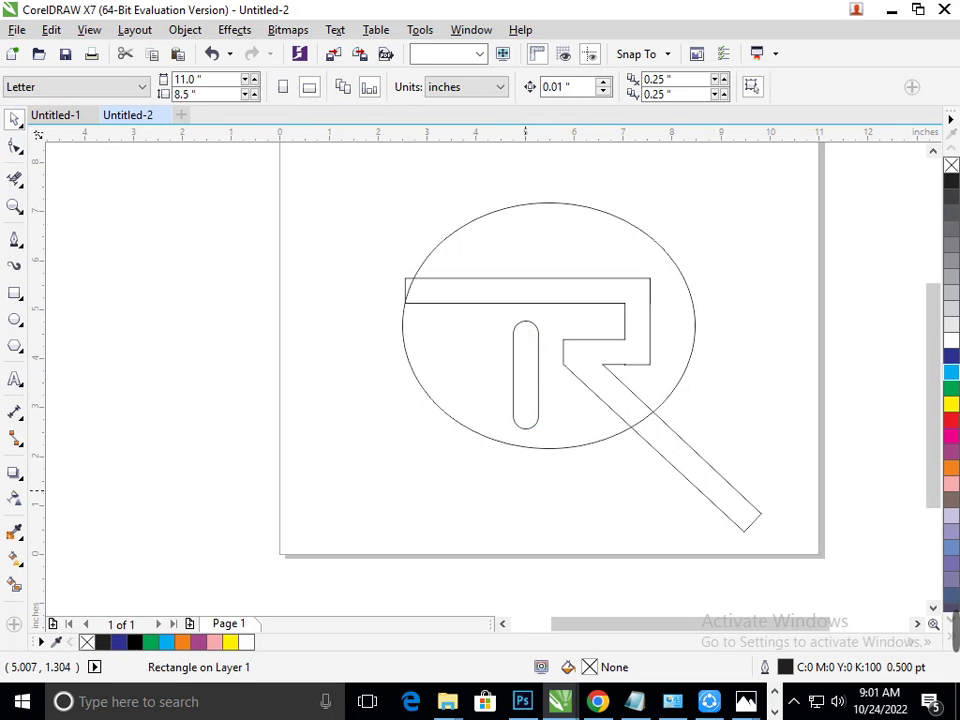
left_click(512, 416)
left_click_drag(512, 416, 506, 412)
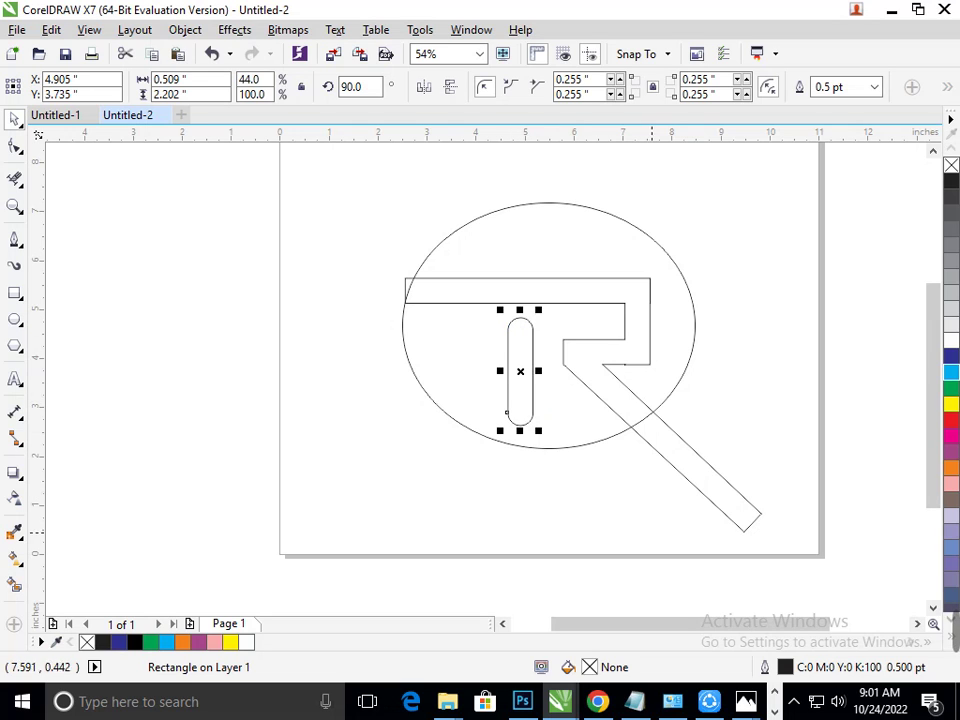
left_click(645, 522)
Fillet the welded shape's upper right outer corner with a 0.333-inch radius.
left_click_drag(631, 248, 673, 355)
left_click_drag(471, 264, 568, 364)
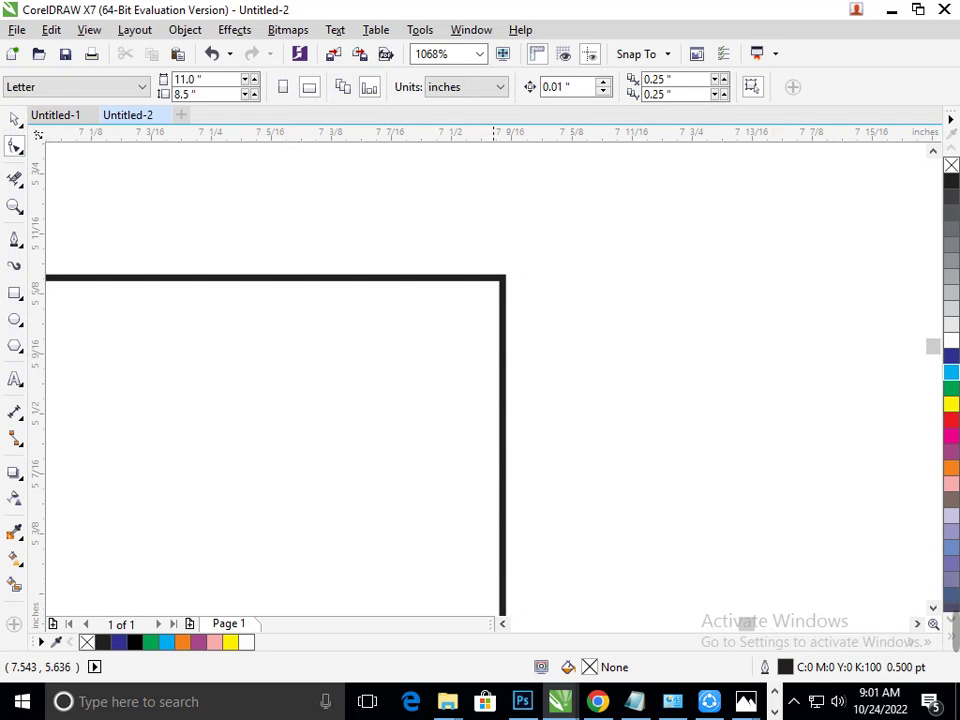
left_click(14, 146)
left_click(502, 284)
left_click(463, 232)
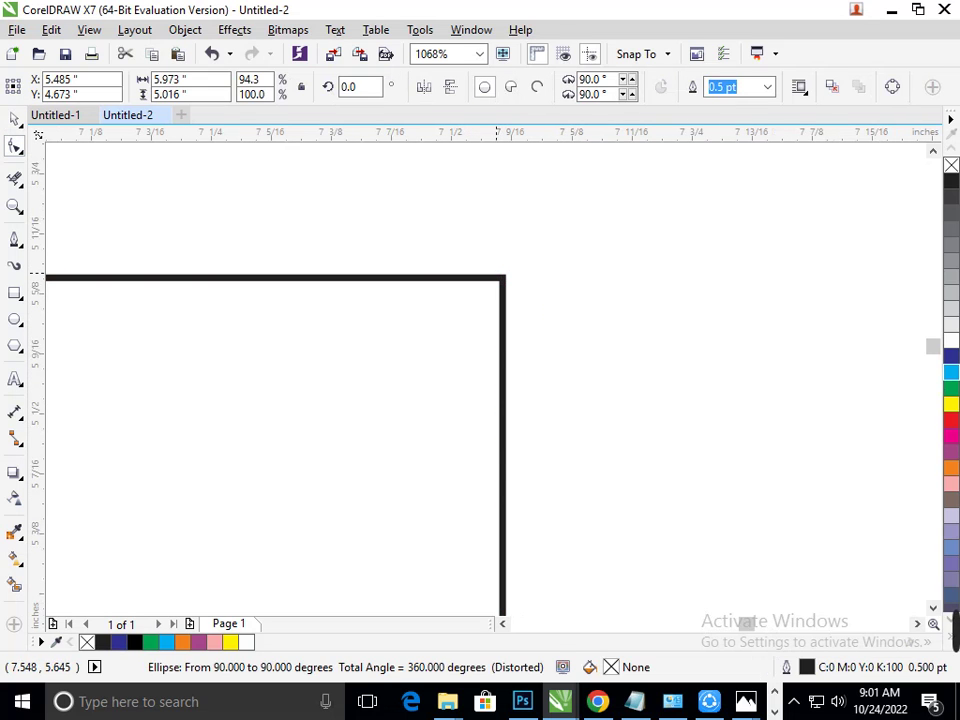
left_click(504, 279)
left_click_drag(467, 250, 530, 294)
left_click(471, 30)
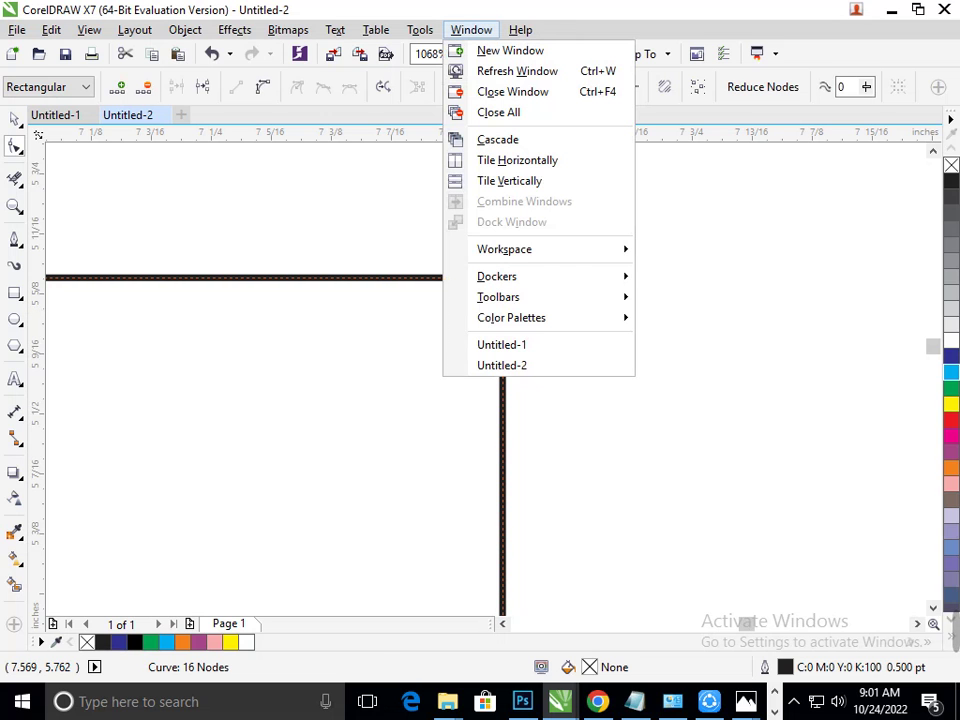
mouse_move(530, 276)
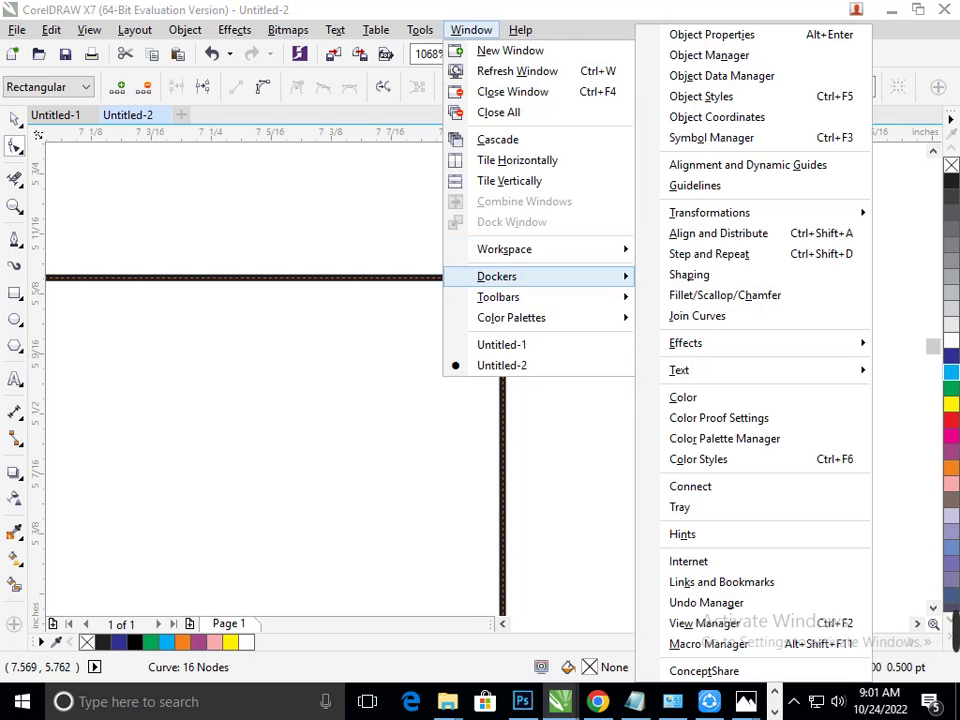
left_click(725, 295)
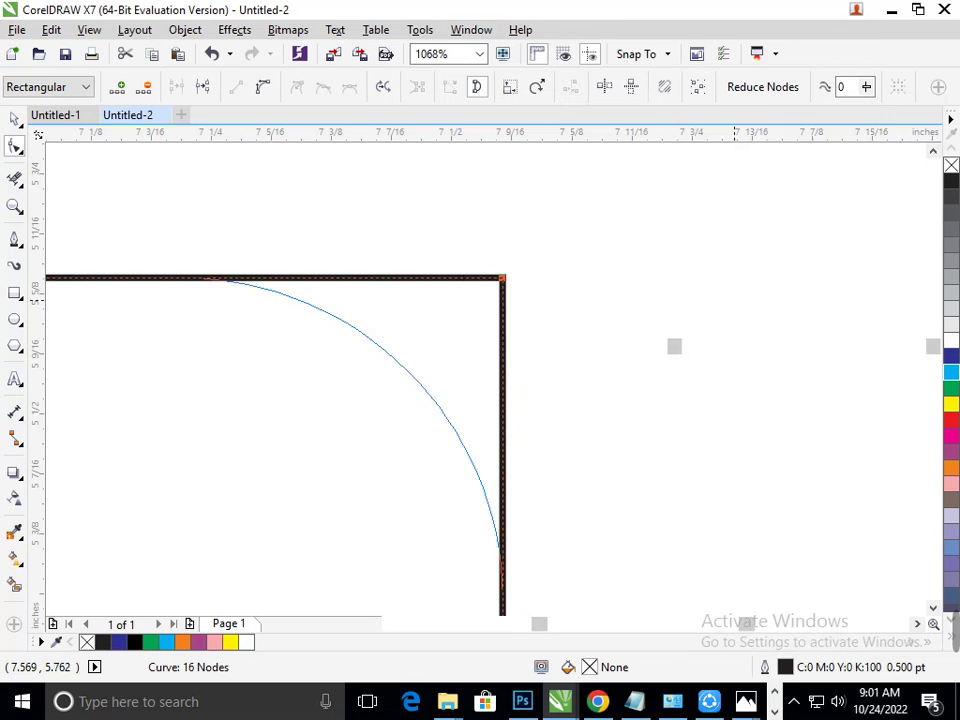
left_click(886, 320)
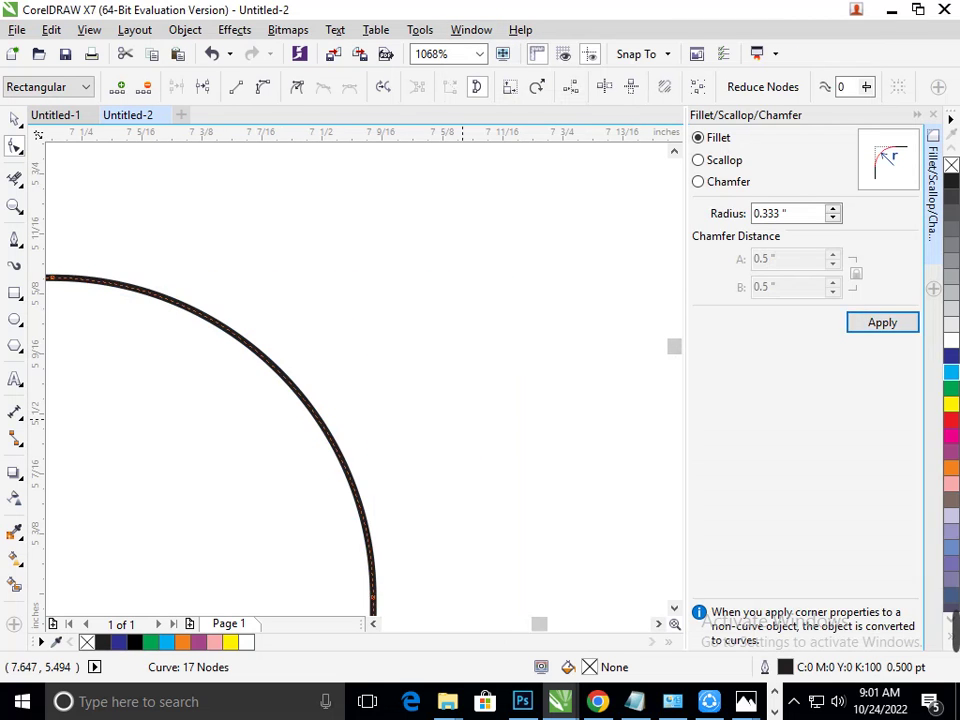
left_click(428, 457)
mouse_move(366, 433)
left_mouse_down()
mouse_move(267, 369)
mouse_move(366, 433)
left_mouse_up()
Fillet the lower right outer corner of the R's bowl with the same 0.333-inch radius.
scroll(366, 433, "down", 8)
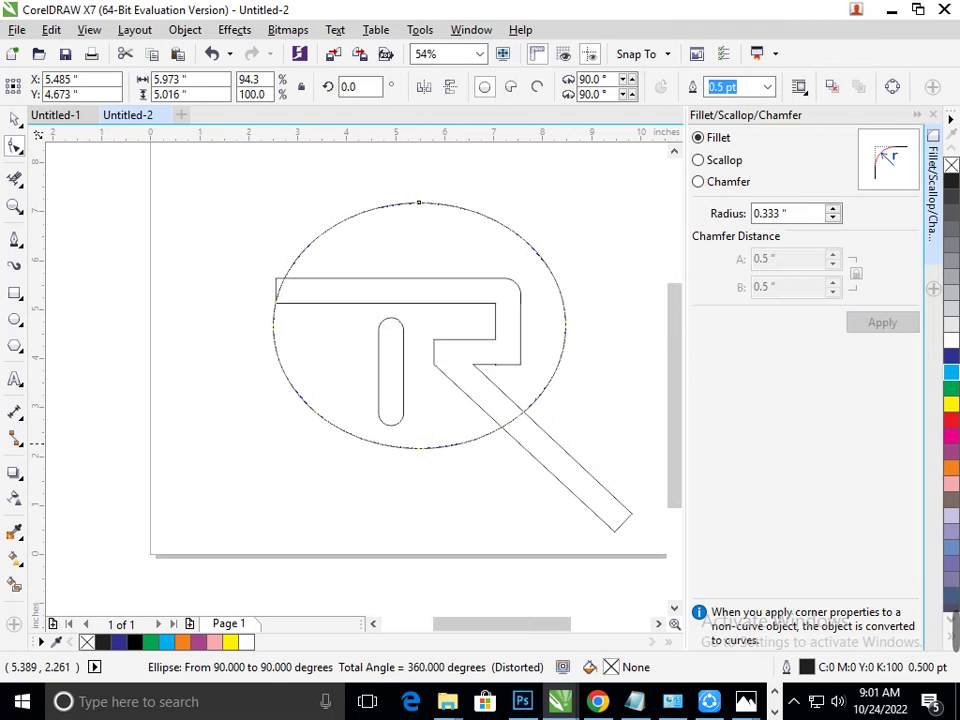
scroll(510, 346, "up", 6)
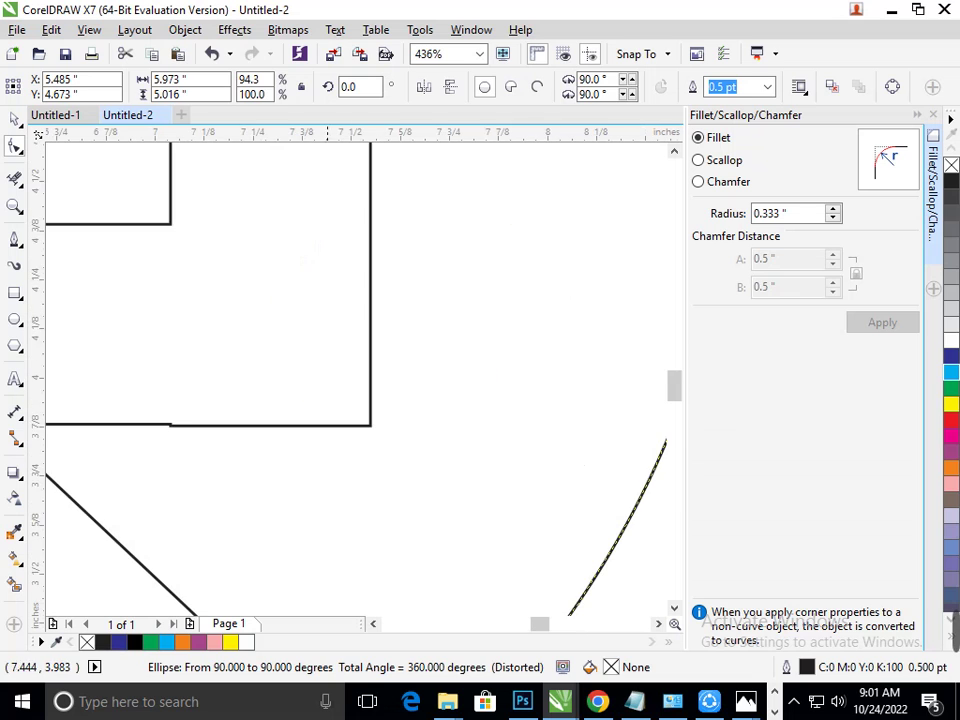
left_click(167, 425)
left_click_drag(407, 371, 339, 451)
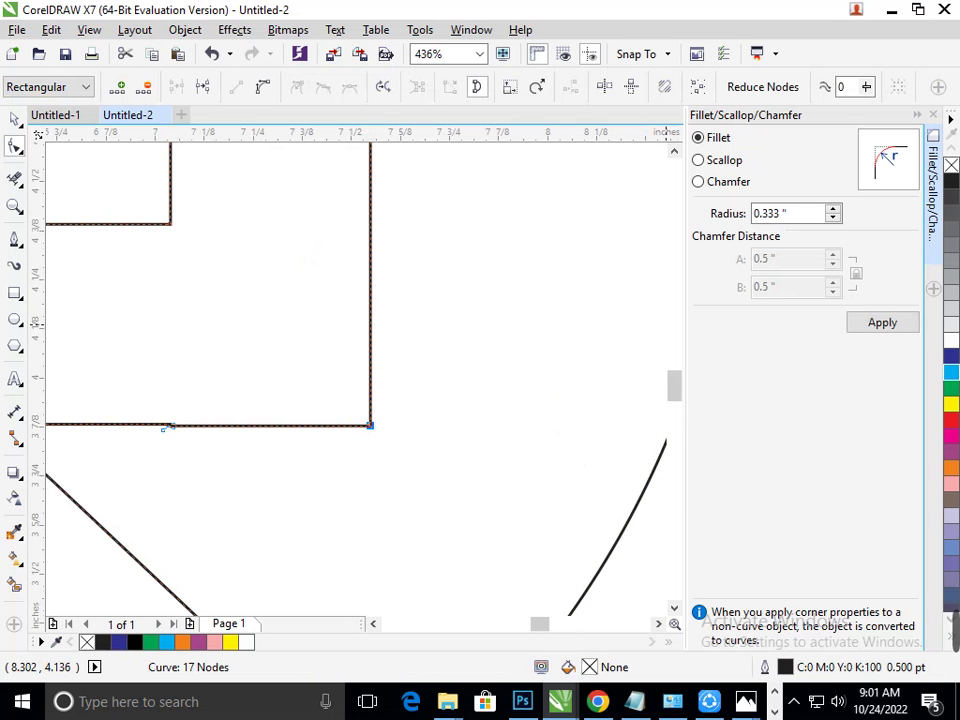
left_click(882, 322)
left_click(274, 362)
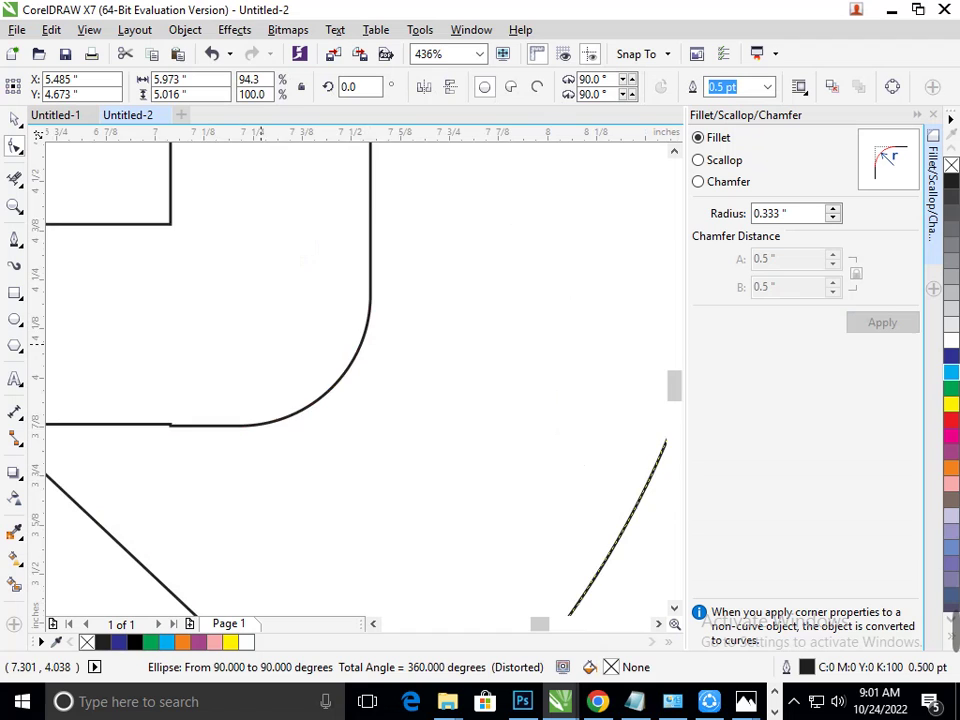
Fillet the upper left corner of the short arm above the diagonal with a 0.333-inch radius.
scroll(378, 406, "down", 3)
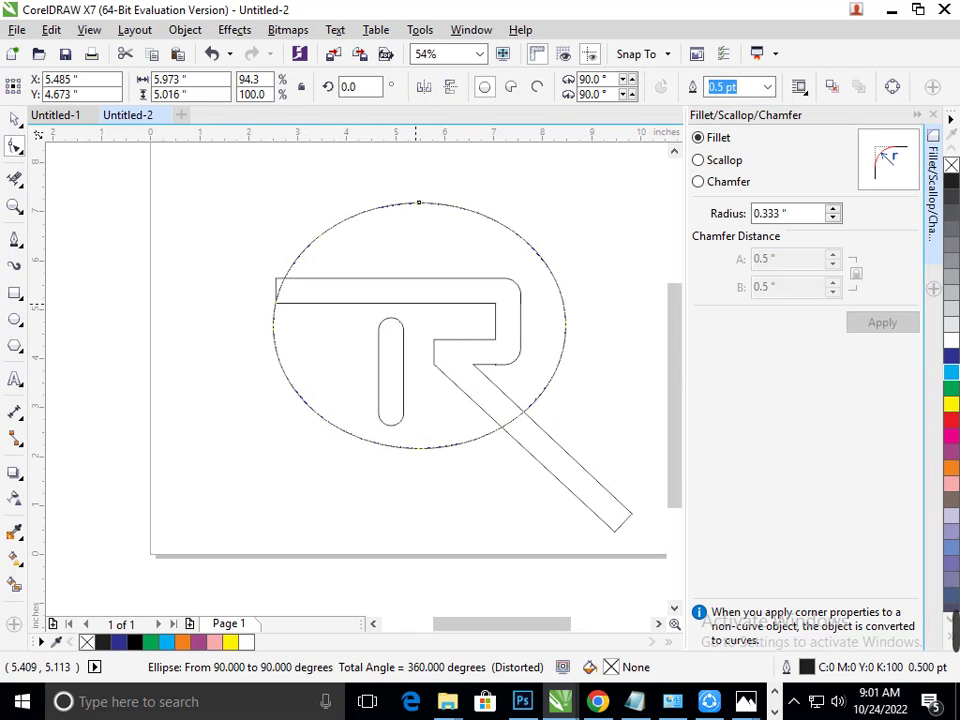
scroll(460, 338, "up", 5)
left_click(293, 362)
left_click_drag(257, 338, 318, 392)
left_click(882, 322)
left_click_drag(320, 446, 388, 485)
Delete the node at the lower end of the short arm's fillet, just above the start of the diagonal.
key("F3")
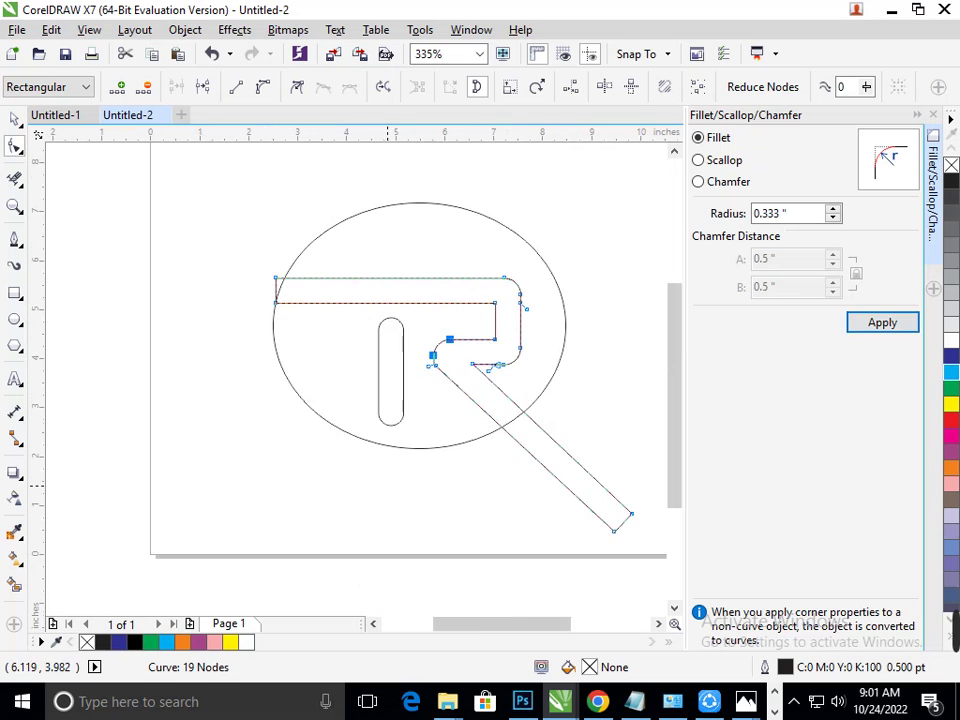
key("F2")
left_click_drag(401, 340, 476, 392)
left_click_drag(268, 341, 380, 380)
key("F3")
left_click_drag(296, 266, 335, 296)
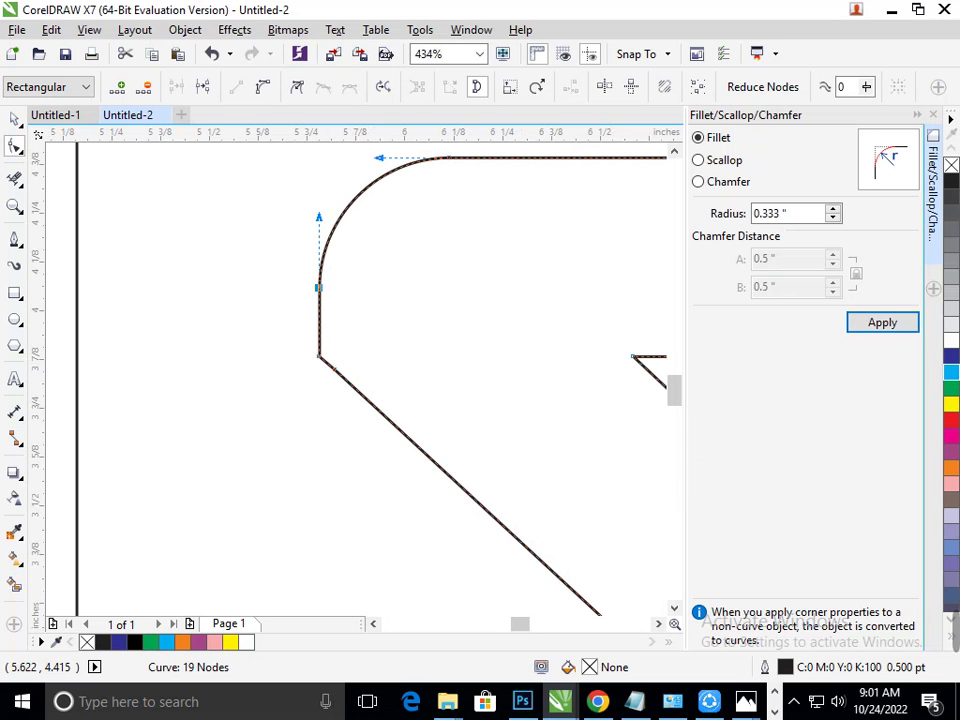
left_click(144, 87)
Try to fillet the corner where the short arm's left edge meets the diagonal with a 0.333-inch radius.
left_click_drag(266, 312, 346, 376)
left_click(882, 322)
left_click(529, 420)
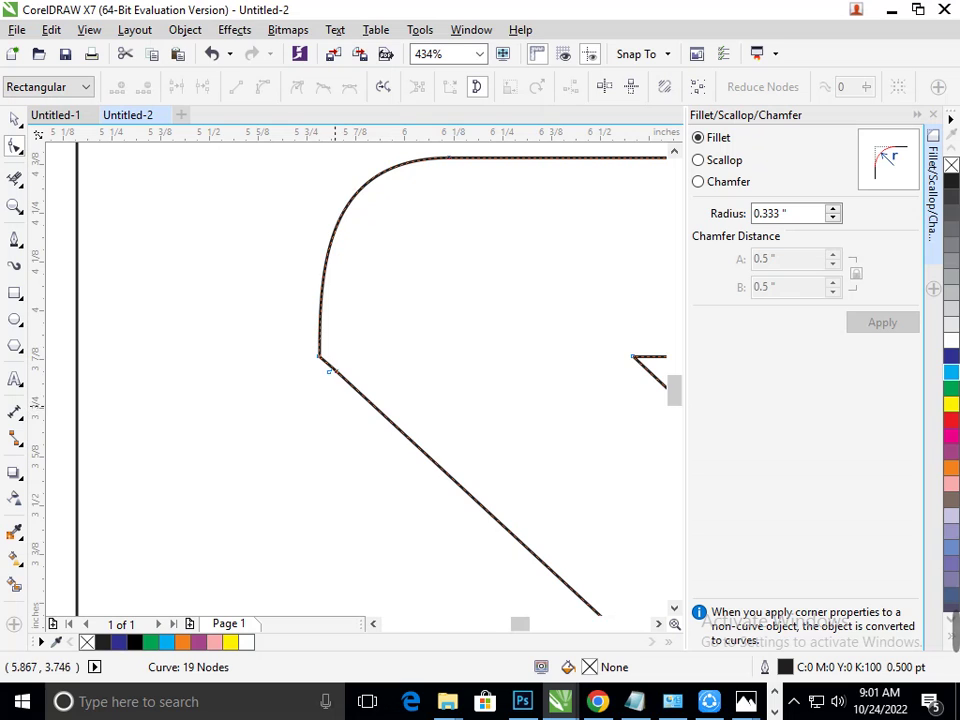
Delete the two stray nodes just below that corner on the diagonal's left side.
scroll(344, 403, "up", 5)
left_click_drag(501, 461, 372, 533)
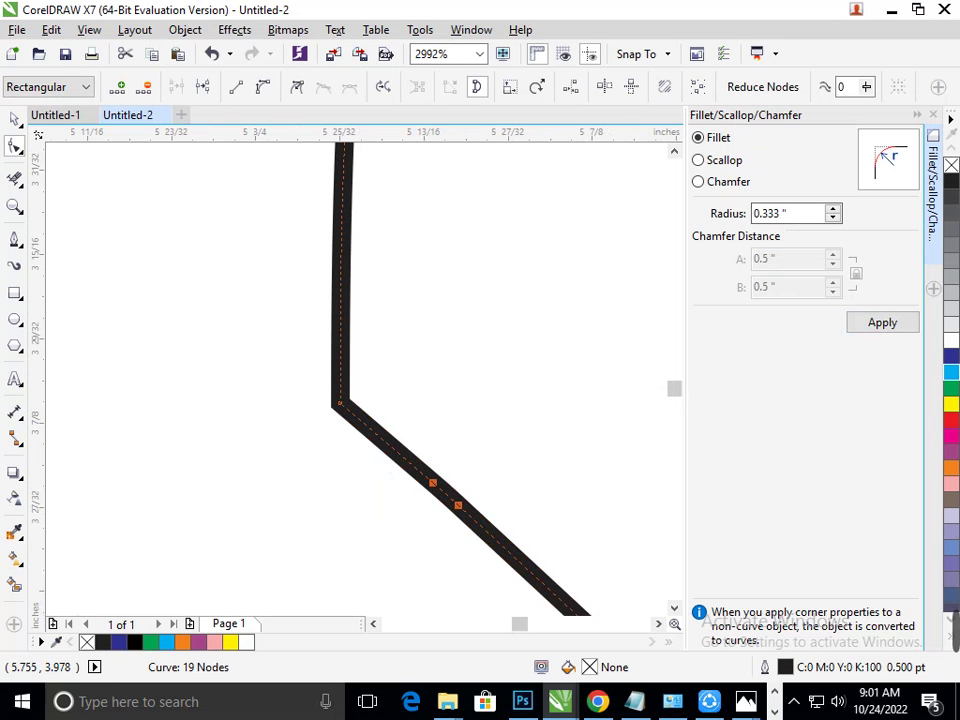
key("Delete")
Fillet the corner between the short arm's left edge and the diagonal with a 0.333-inch radius and deselect the shape.
left_click_drag(298, 356, 400, 440)
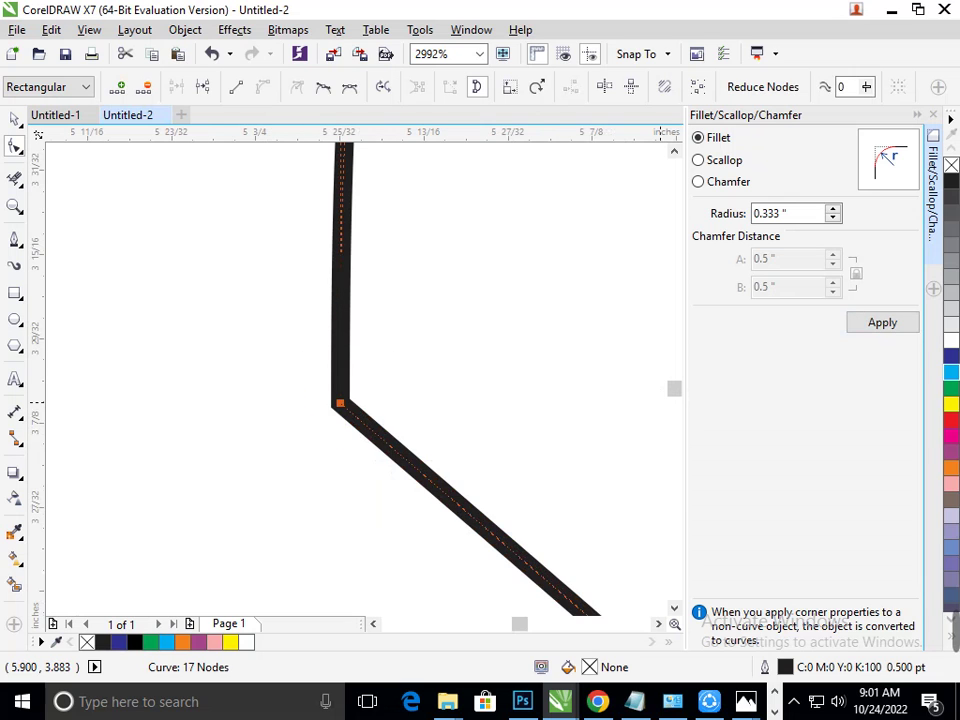
left_click(882, 322)
scroll(533, 405, "down", 5)
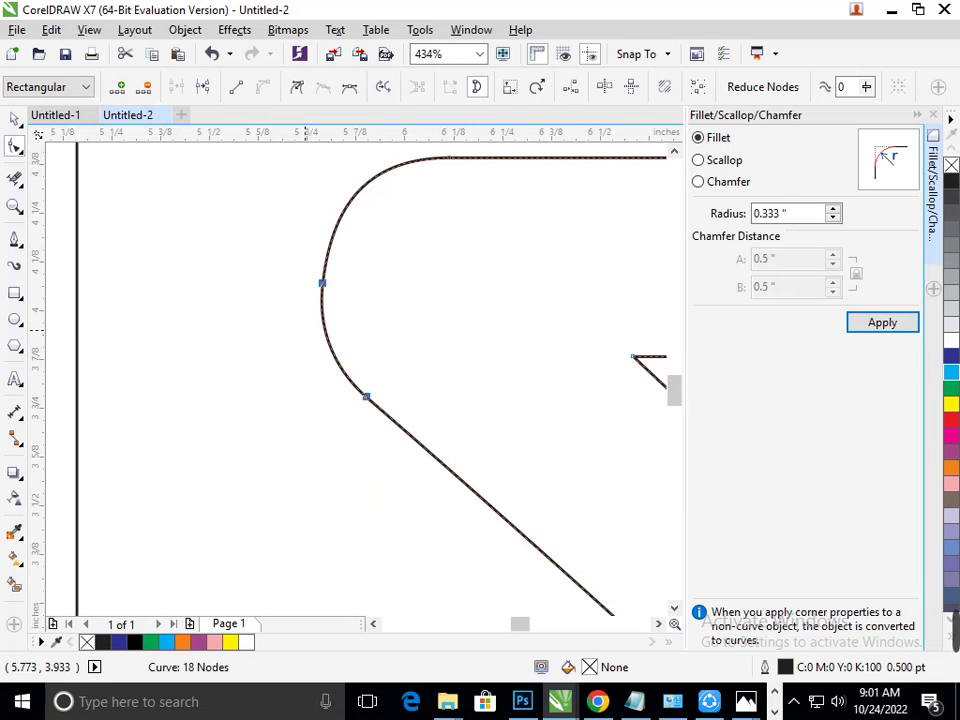
scroll(450, 445, "down", 5)
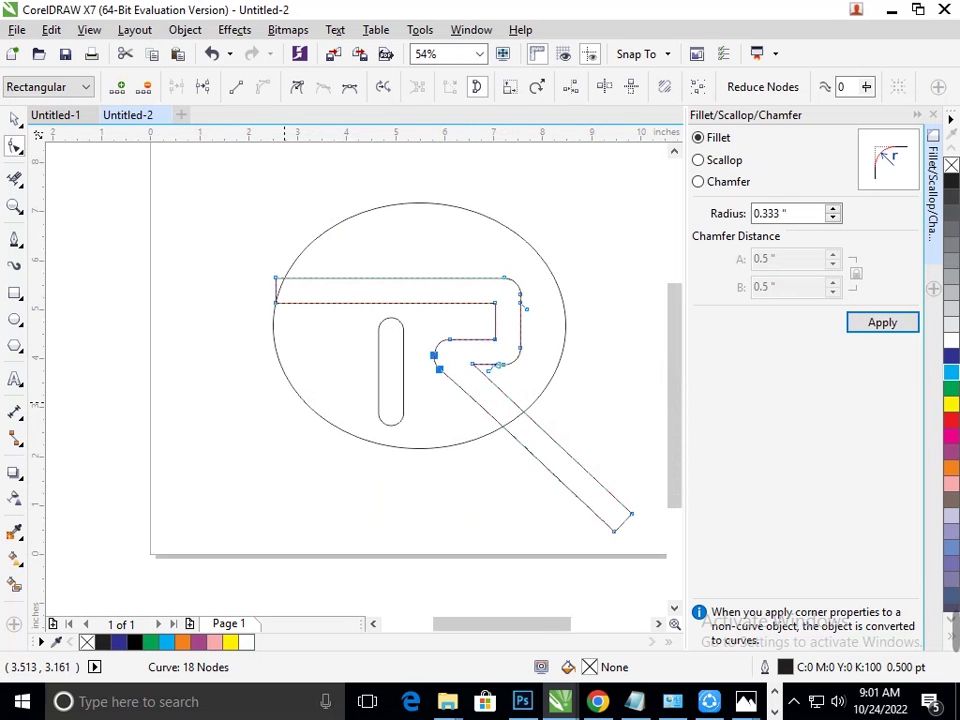
left_click(14, 119)
left_click(128, 410)
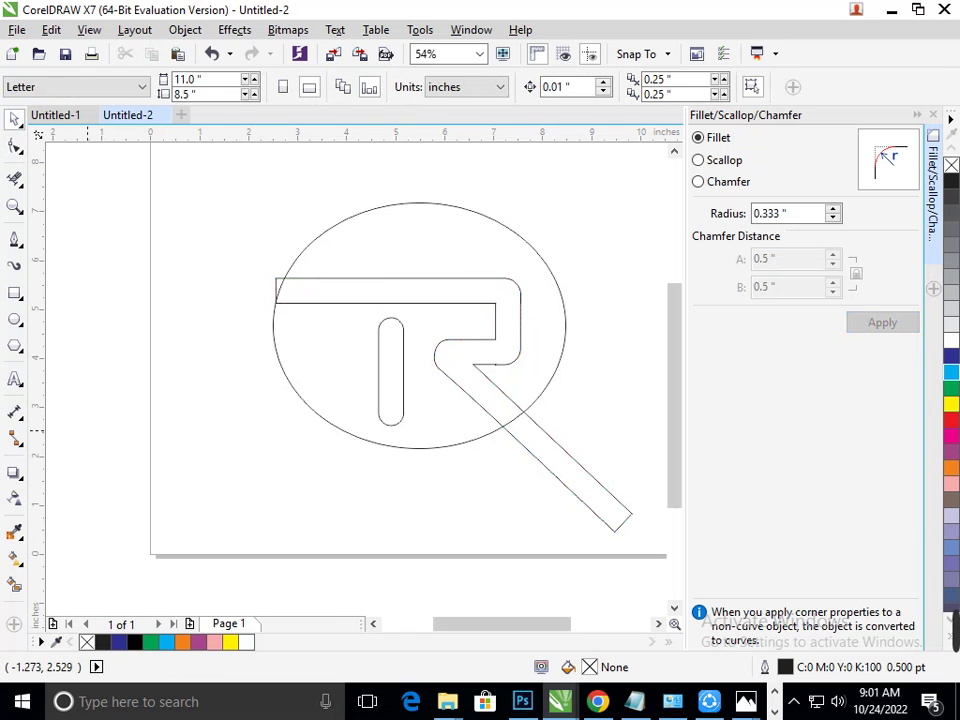
Smart-fill the two ellipse areas around the letter with dark blue and no outline, and deselect the fills.
left_click(14, 584)
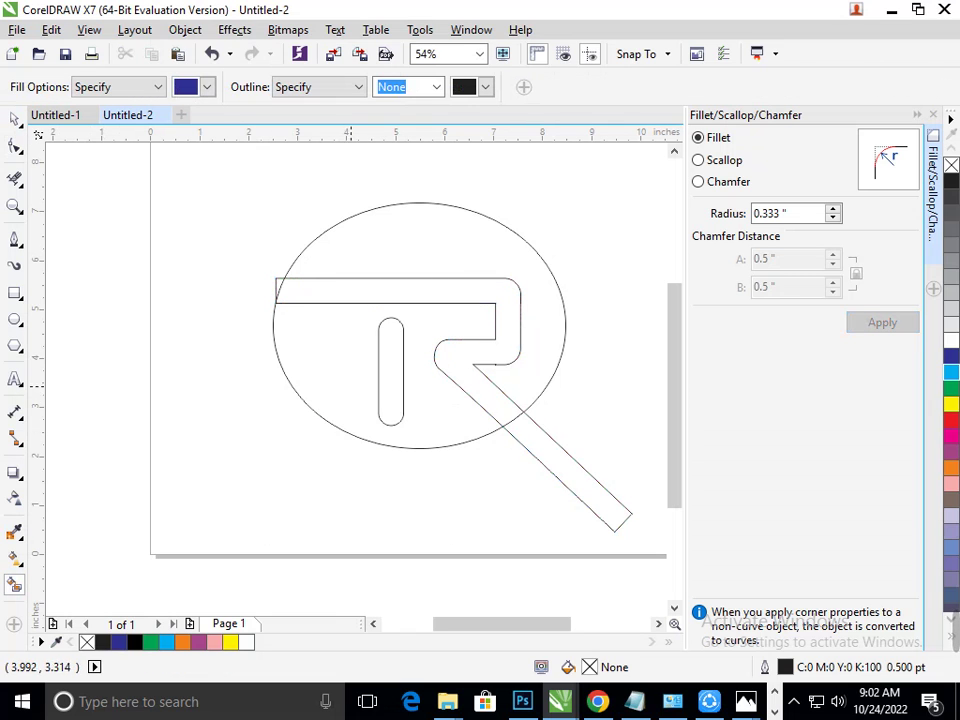
left_click(344, 397)
left_click(536, 344)
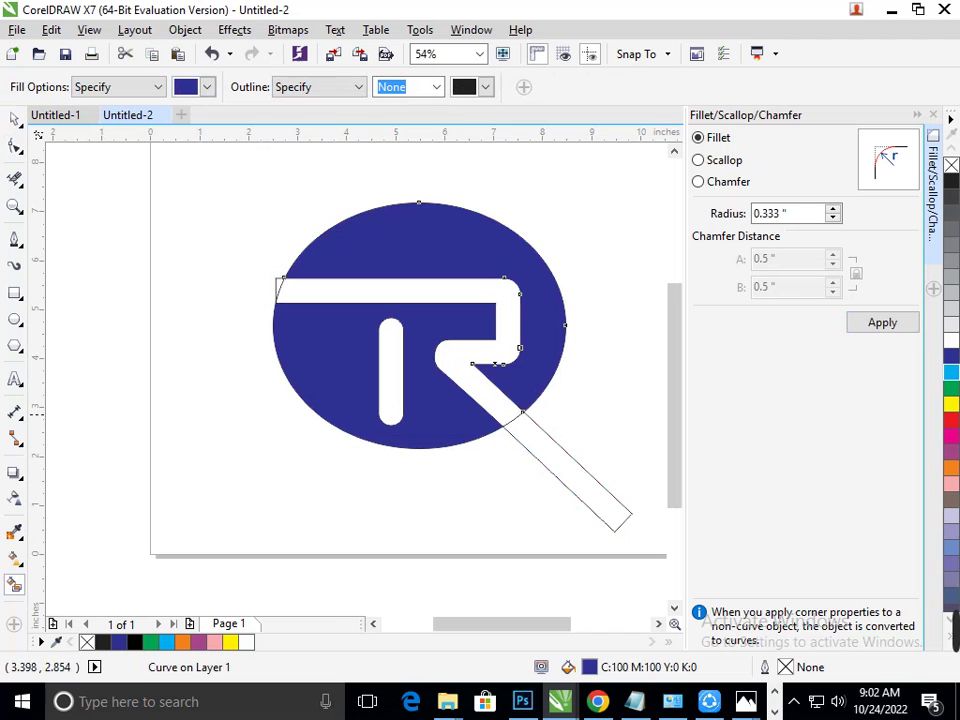
key("space")
key("Escape")
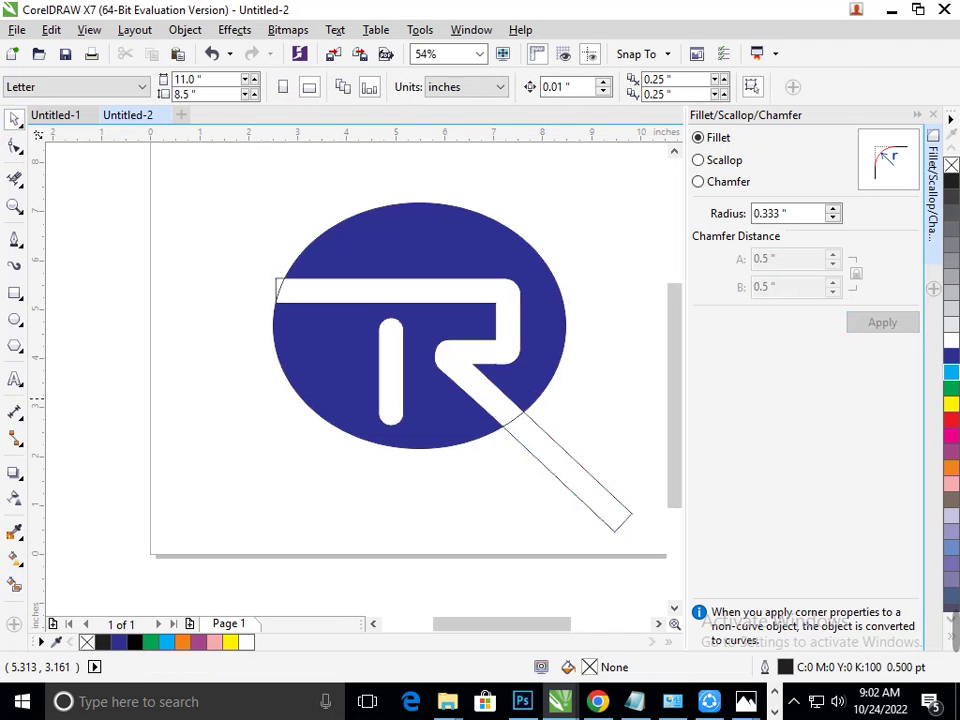
Try shifting the vertical bar to the right, and undo that move together with both smart fills.
left_click_drag(387, 388, 399, 390)
key("ctrl+z")
key("ctrl+z")
key("ctrl+z")
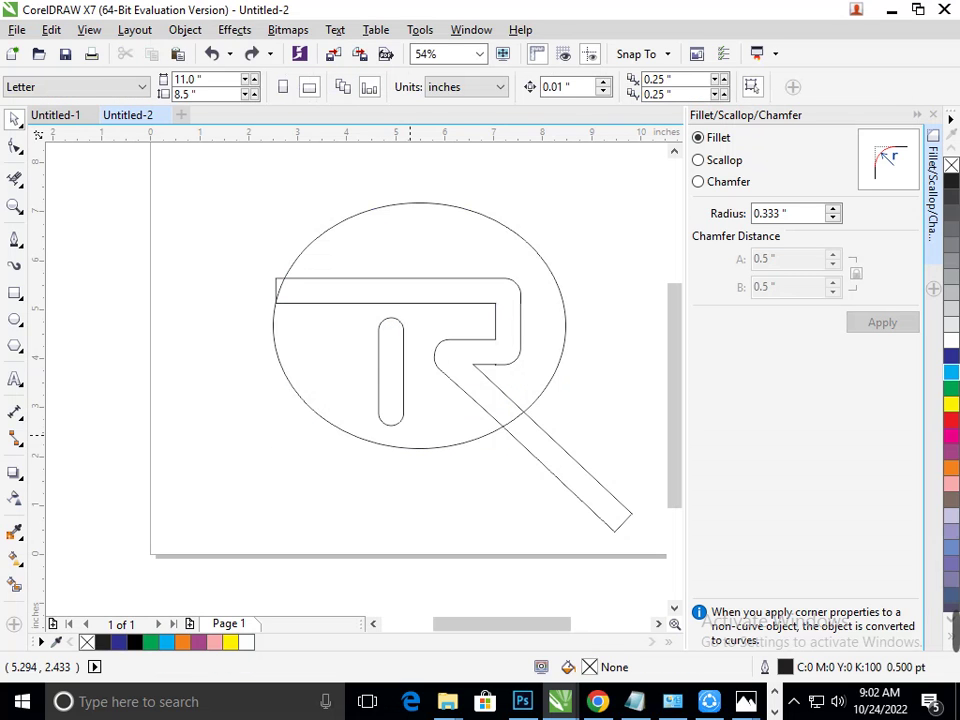
Move the rounded vertical bar slightly right towards the diagonal, nudge it up and right, and deselect it.
left_click(378, 411)
left_click_drag(403, 398, 410, 398)
key("Up")
key("Right")
left_click(49, 422)
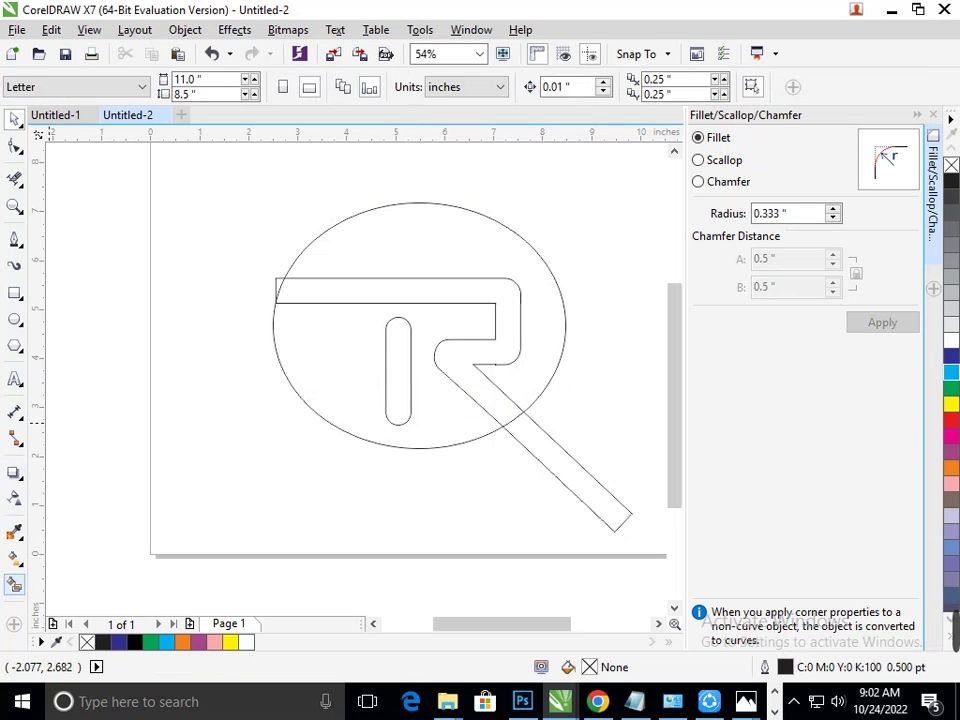
Smart-fill the two ellipse areas around the letter and bar with dark blue and no outline, and deselect the fills.
left_click(14, 585)
left_click(317, 386)
left_click(545, 330)
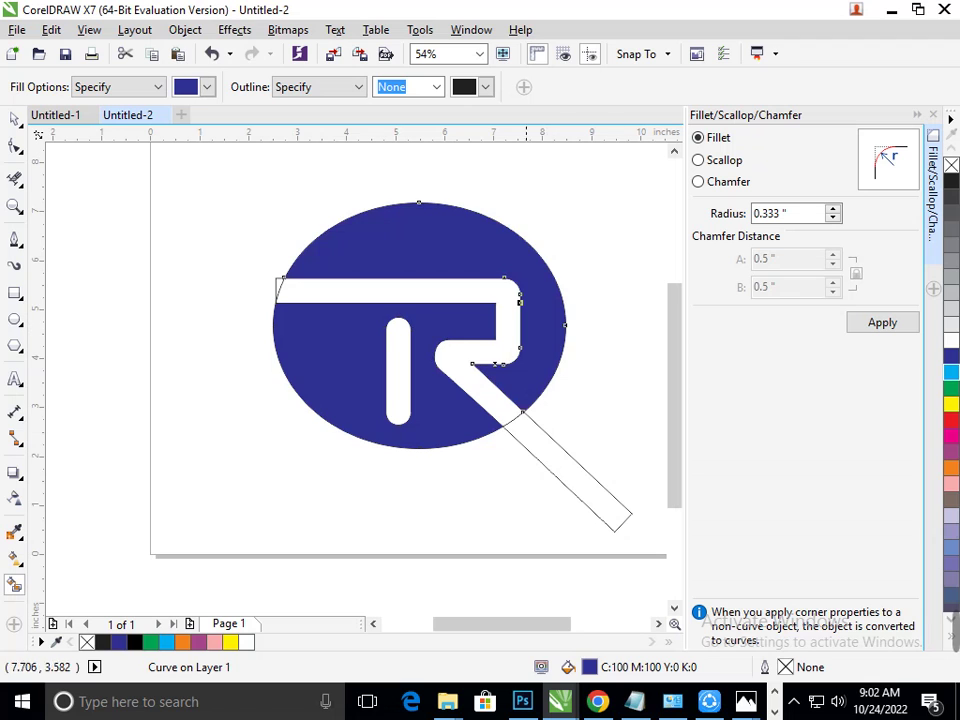
left_click(14, 119)
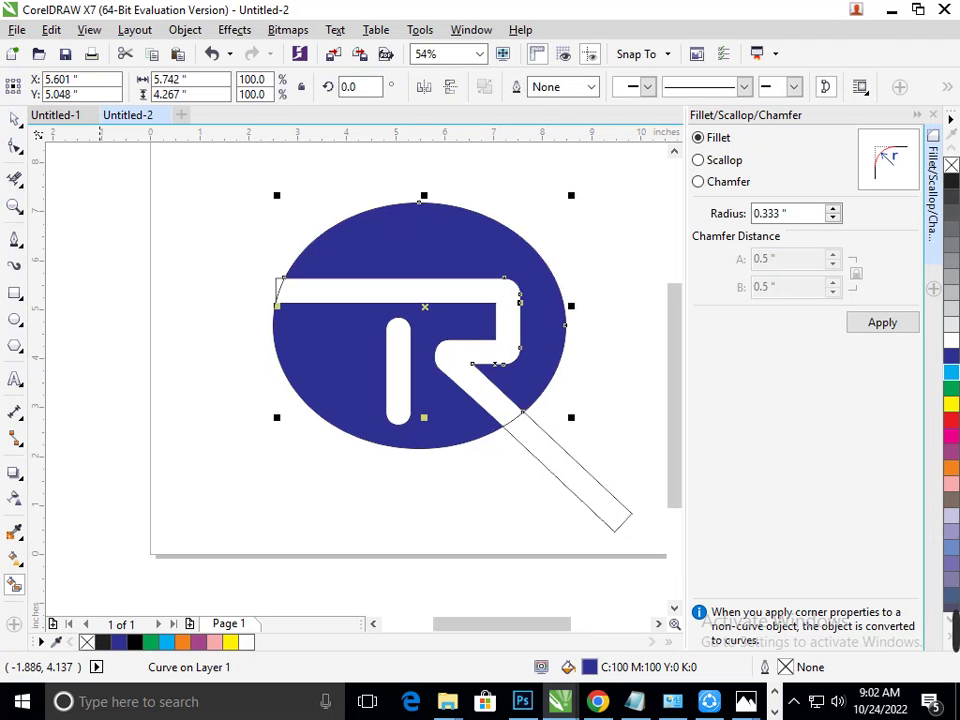
left_click(190, 419)
Delete the unfilled outline of the welded letter shape and the original ellipse outline.
left_click(585, 473)
key("Delete")
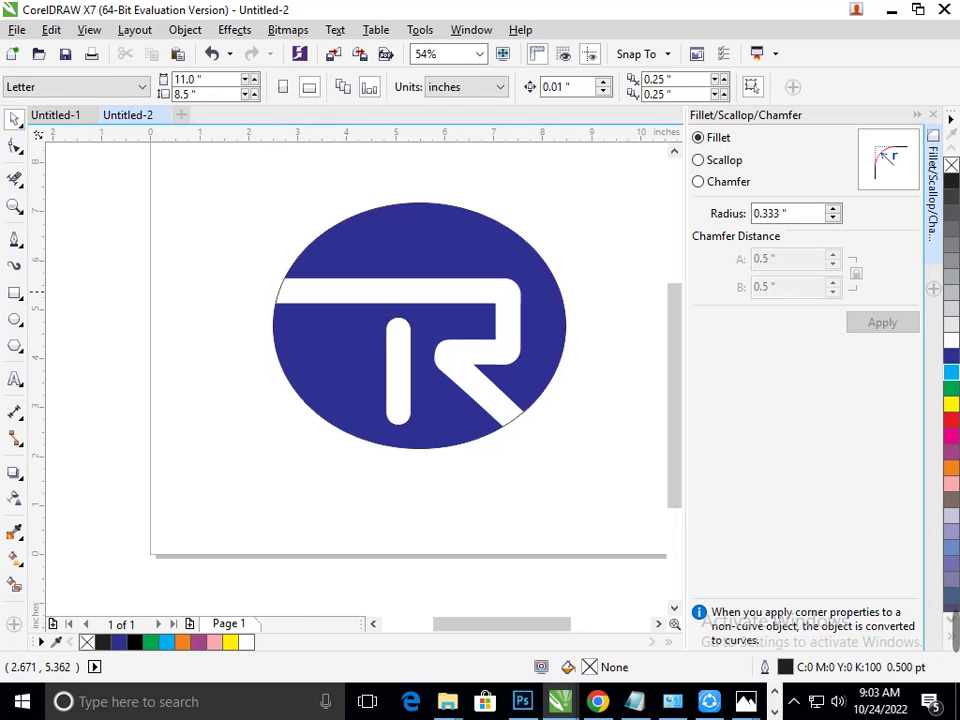
left_click(280, 290)
key("Delete")
left_click_drag(551, 489, 433, 388)
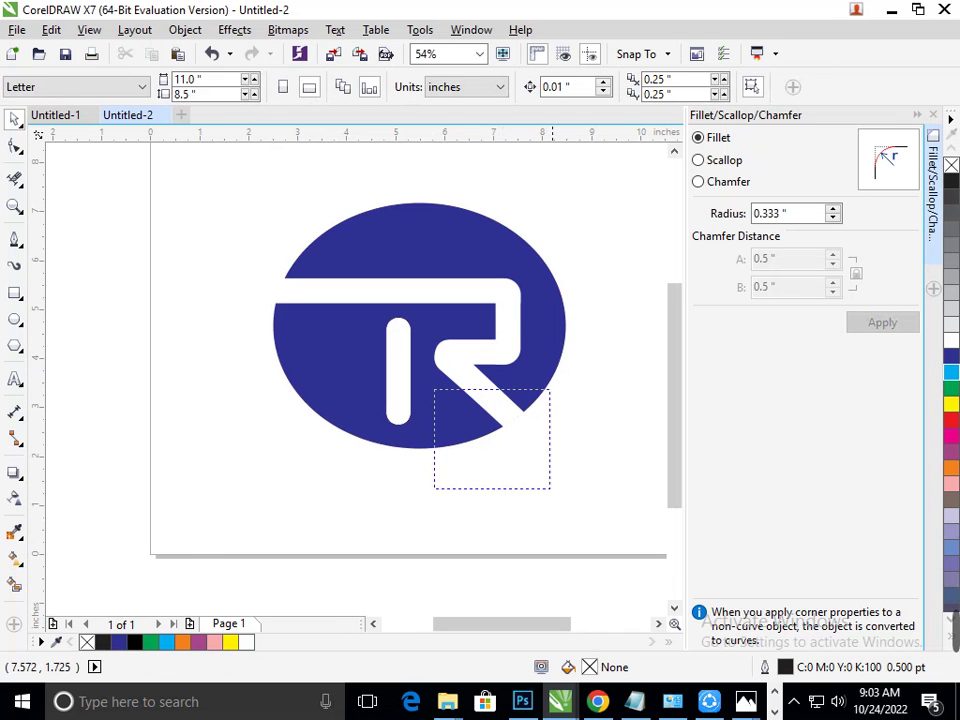
Close the Fillet/Scallop/Chamfer docker and frame the whole page with the logo.
key("shift+F4")
left_click(933, 115)
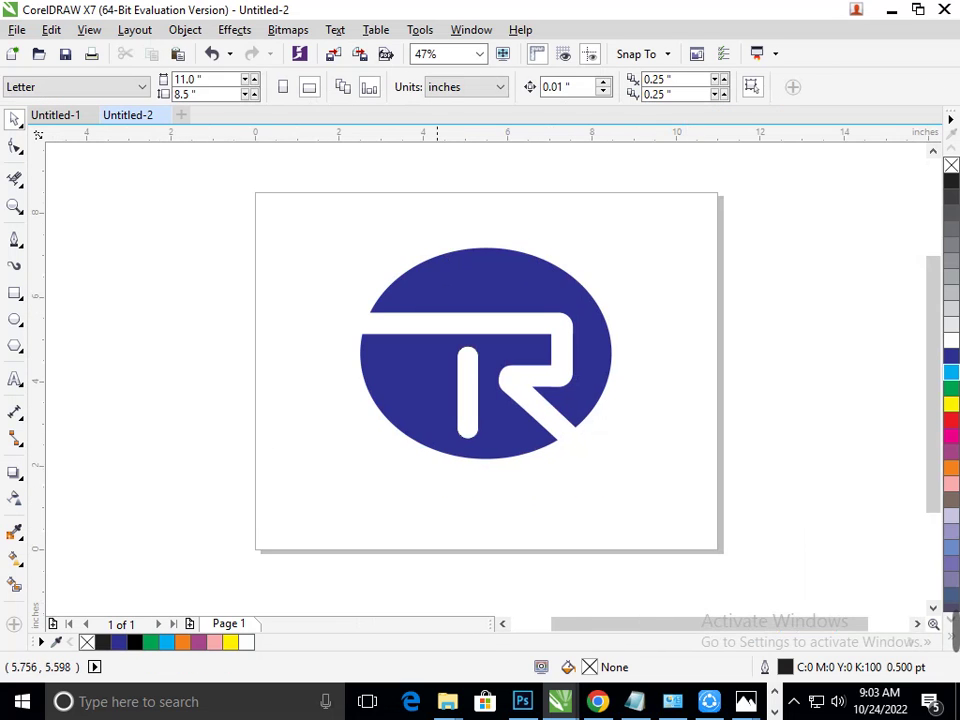
left_click_drag(241, 177, 748, 560)
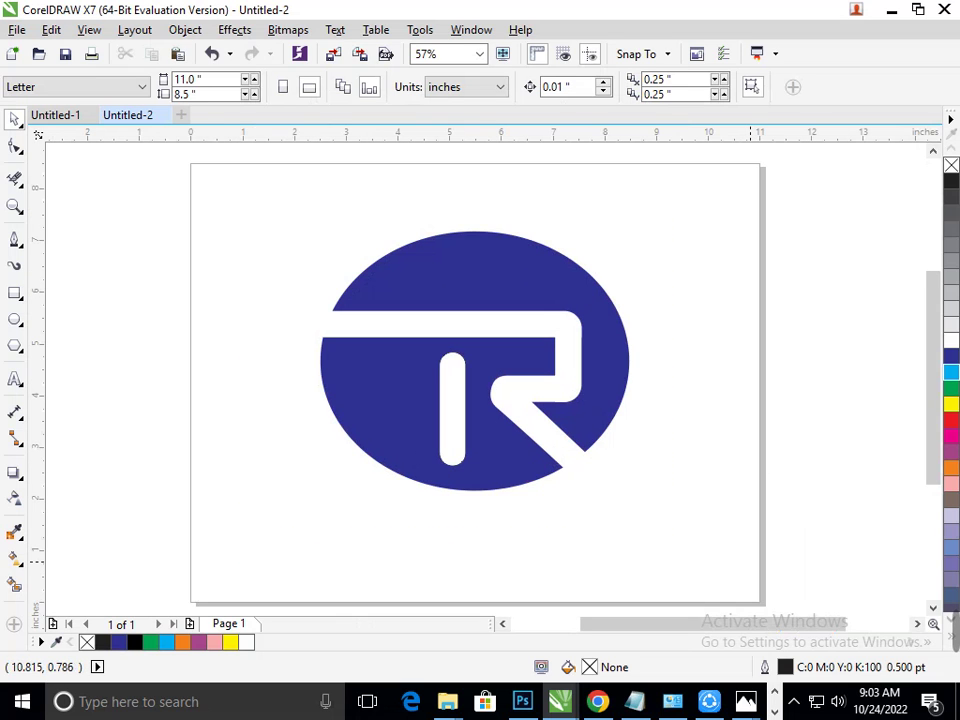